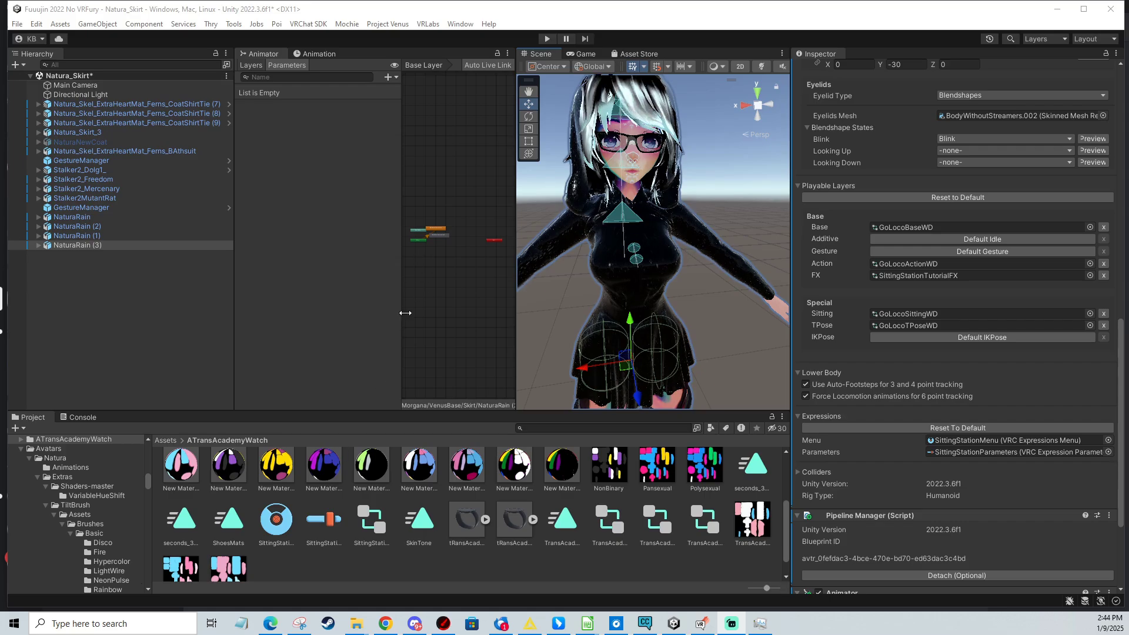
- Create an empty child object named StationSitting under the Chest bone of NaturaRain (3)
{"action": "left_click", "coordinate": [37, 245]}
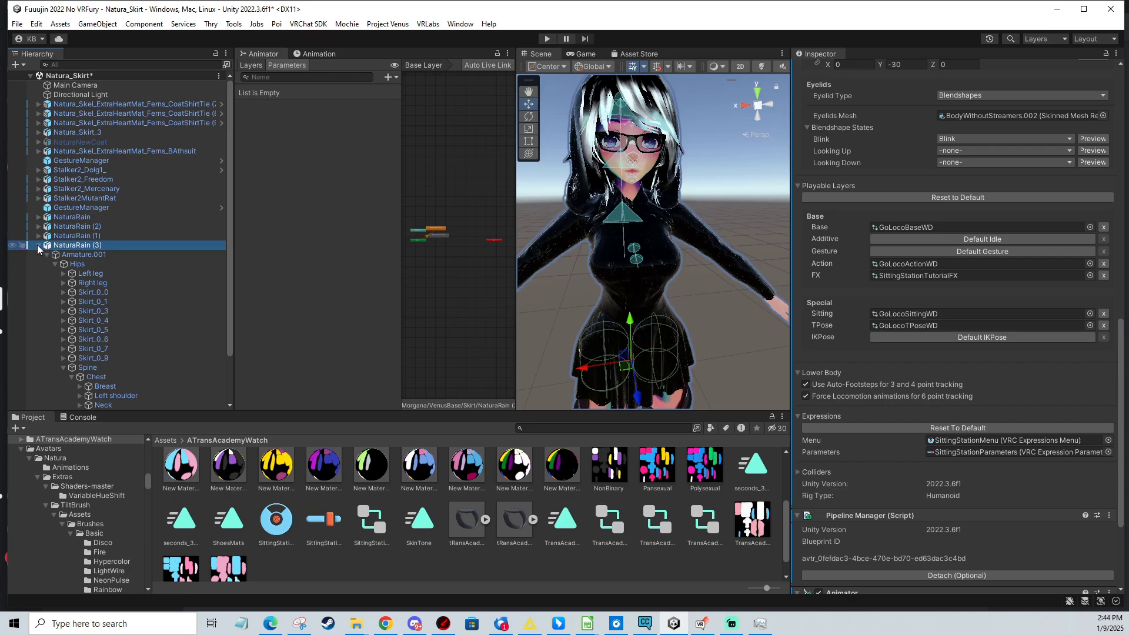
{"action": "scroll", "coordinate": [159, 349], "scroll_direction": "down", "scroll_amount": 3}
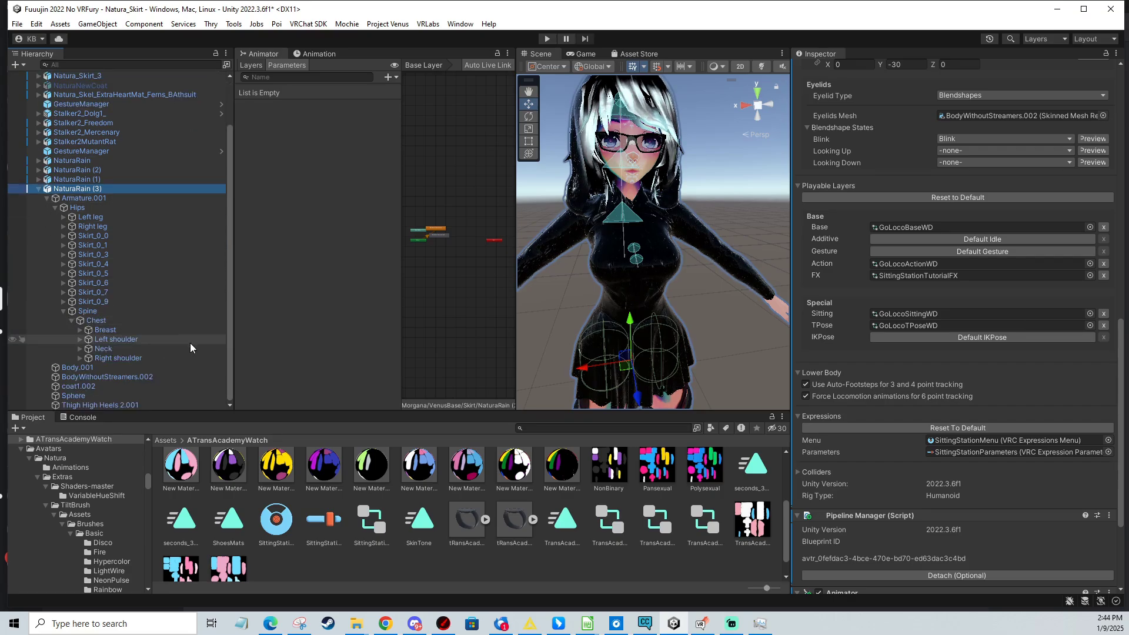
{"action": "left_click", "coordinate": [97, 321]}
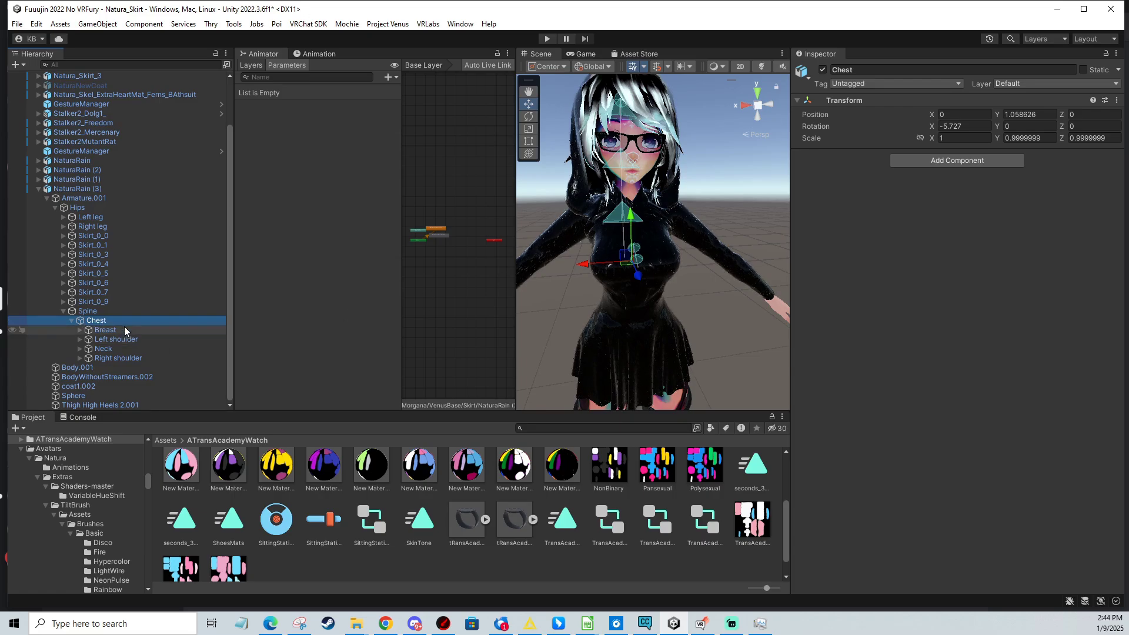
{"action": "right_click", "coordinate": [96, 322]}
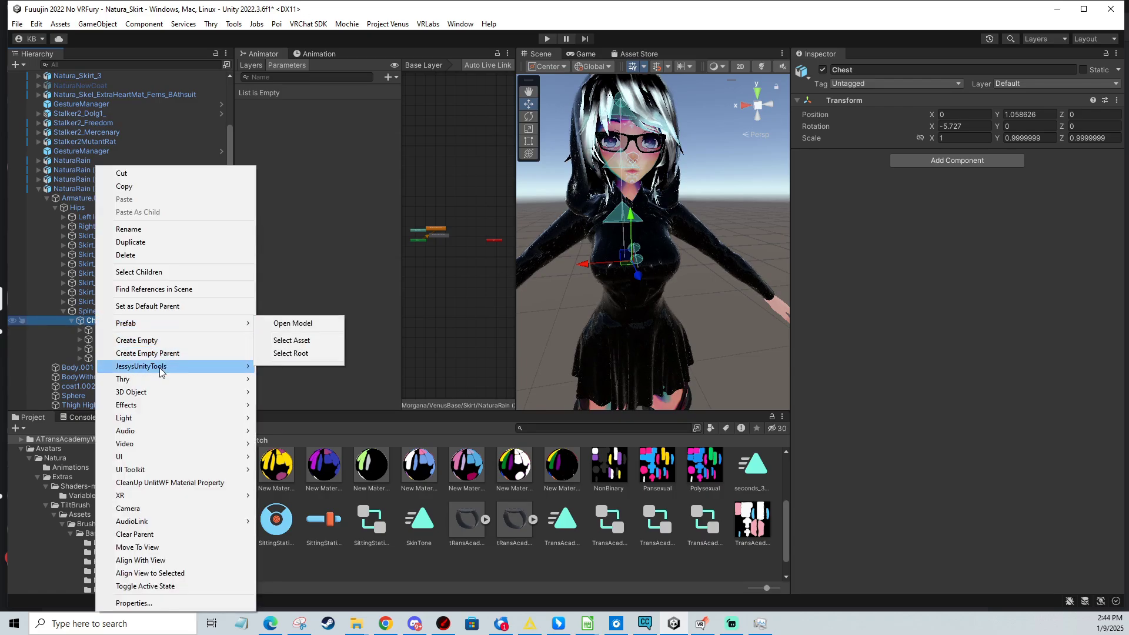
{"action": "left_click", "coordinate": [152, 341]}
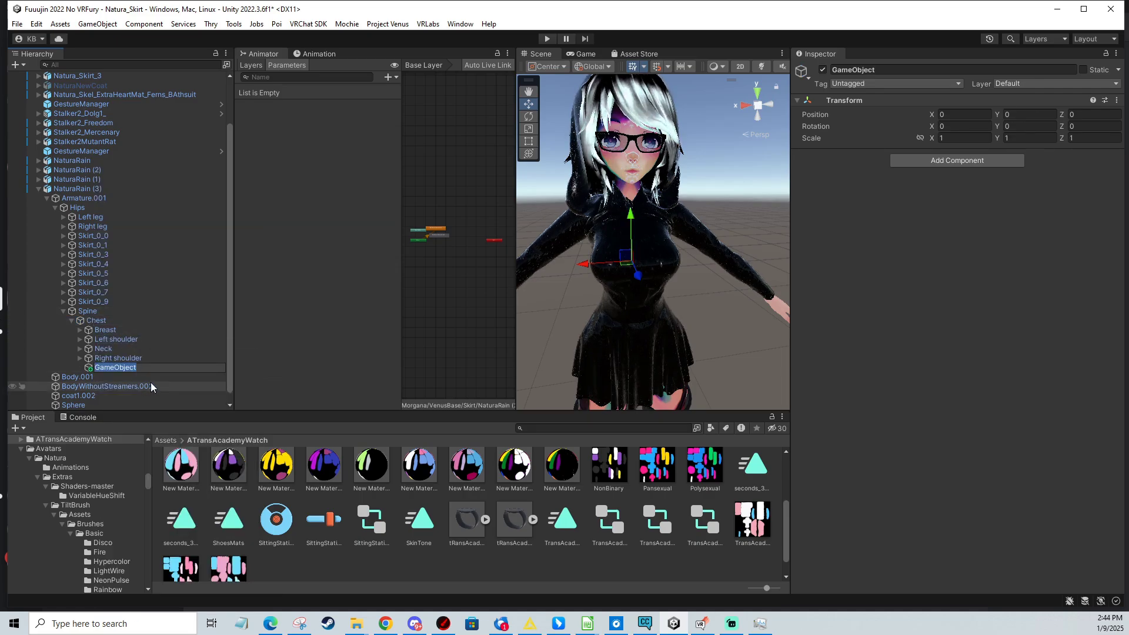
{"action": "type", "text": "Station"}
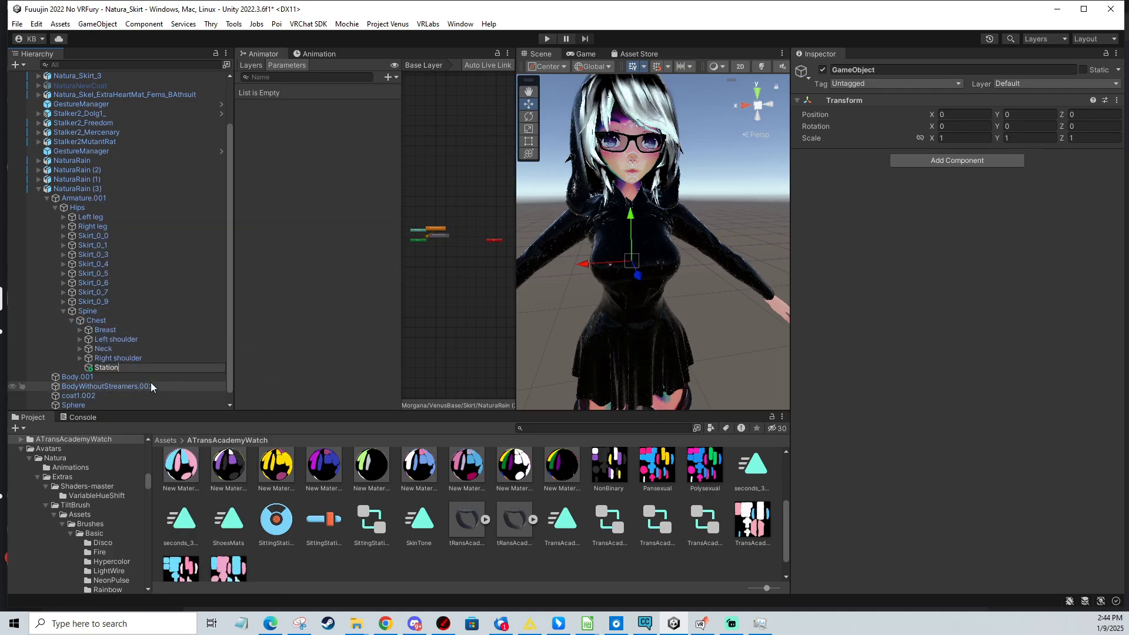
{"action": "type", "text": "Sitting"}
{"action": "key", "text": "Return"}
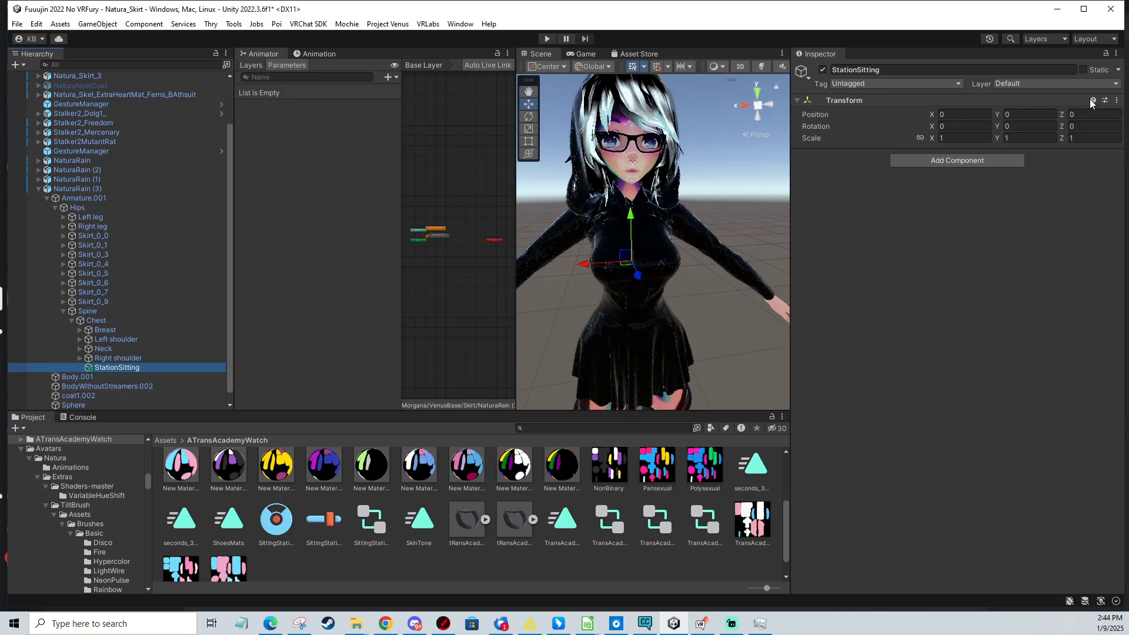
- Add a VRC Station component to StationSitting, leaving player mobility on Immobilize
{"action": "left_click", "coordinate": [953, 160]}
{"action": "type", "text": "stat"}
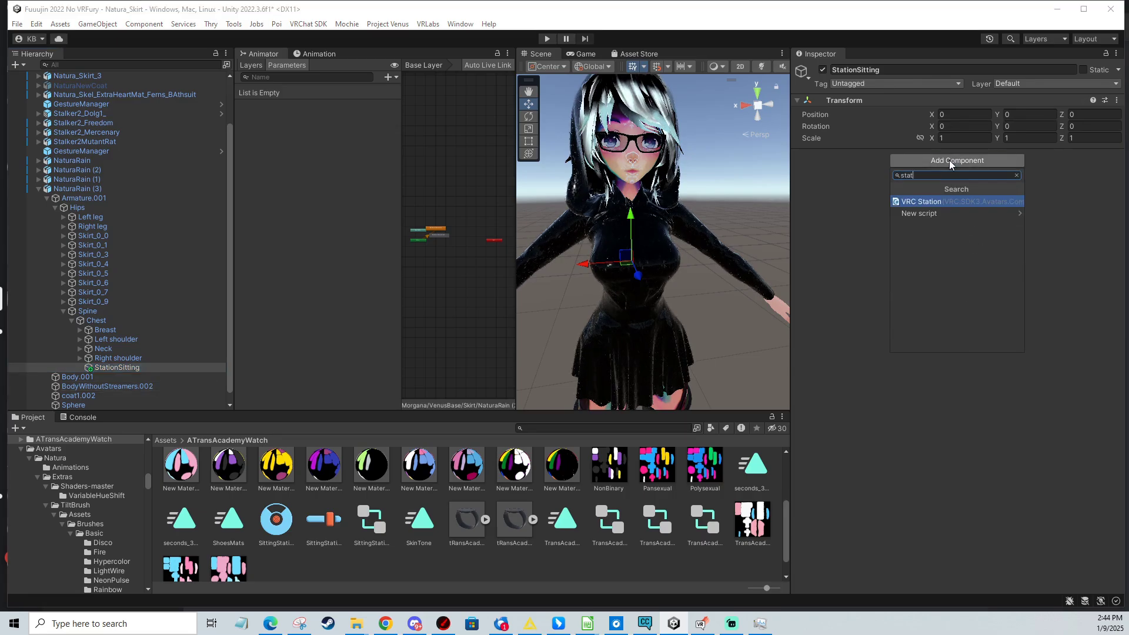
{"action": "left_click", "coordinate": [927, 201]}
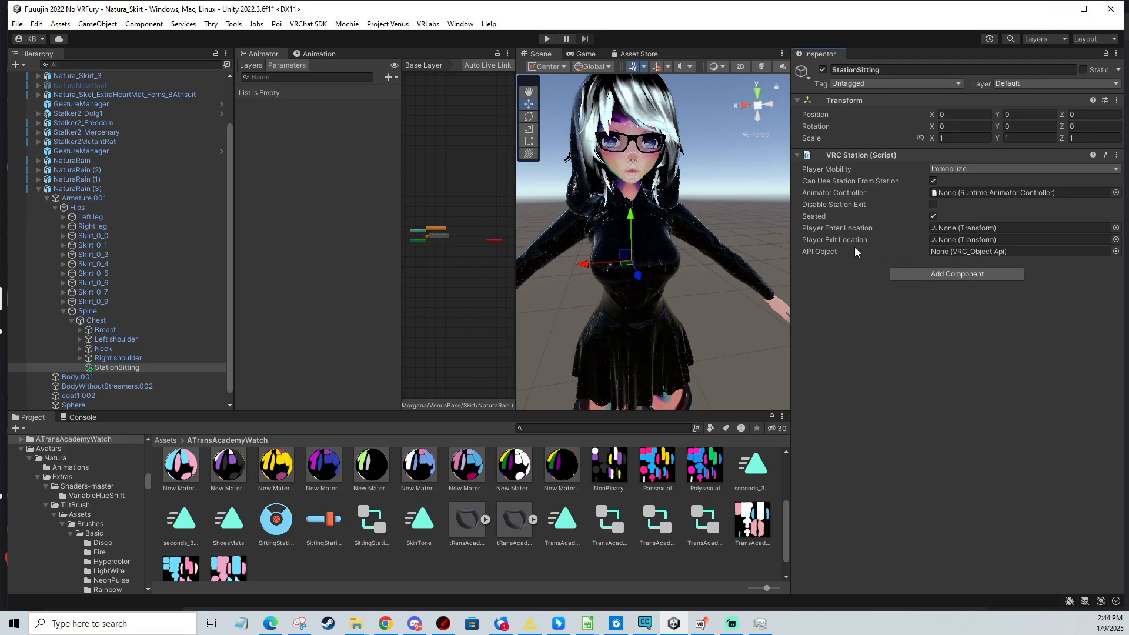
{"action": "left_click", "coordinate": [959, 169]}
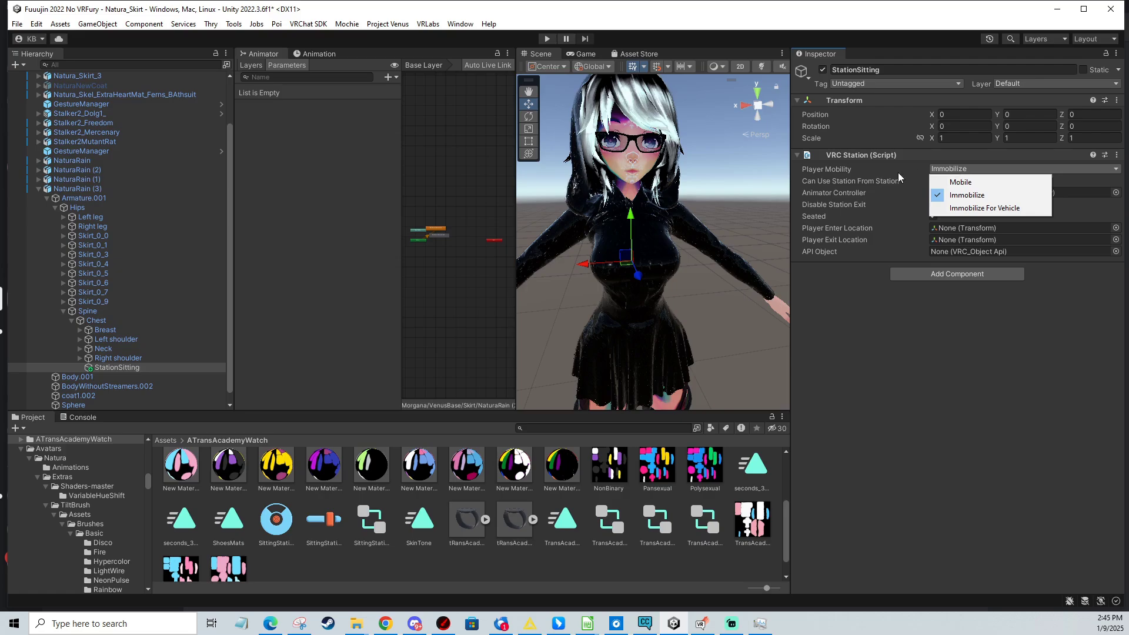
{"action": "left_click", "coordinate": [845, 182]}
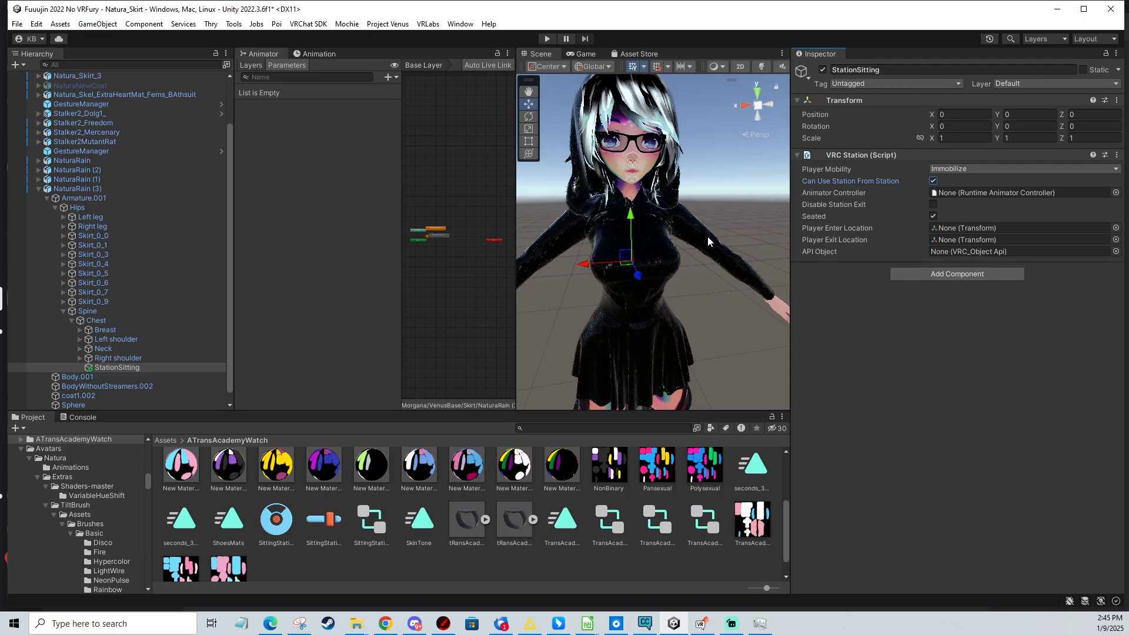
- Add a Box Collider to StationSitting and make it a trigger
{"action": "left_click", "coordinate": [956, 274]}
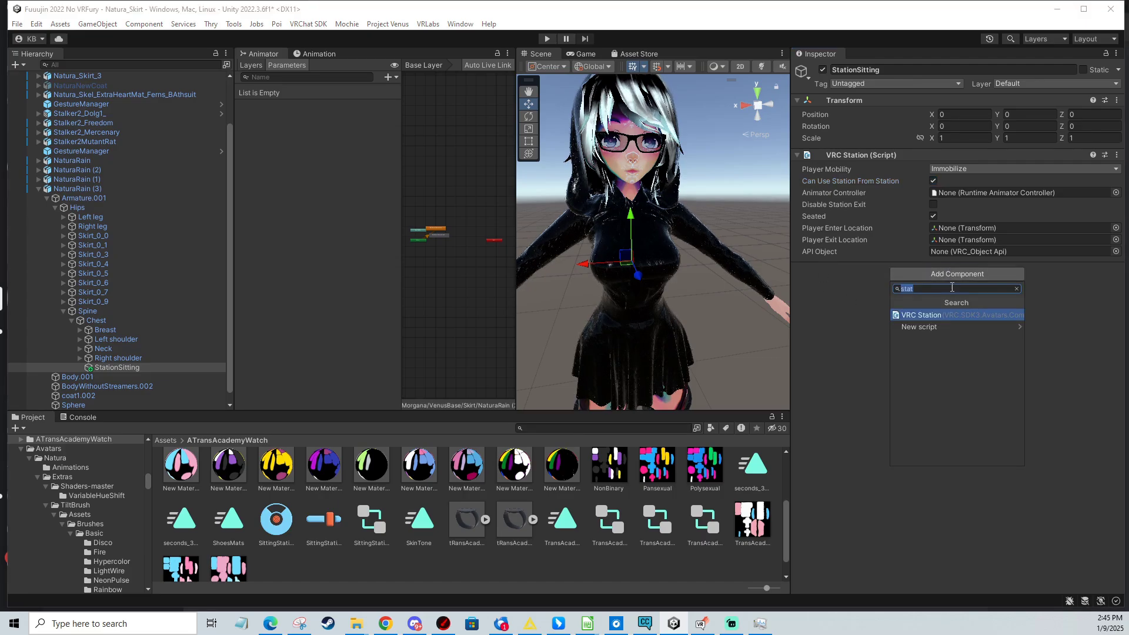
{"action": "type", "text": "colli"}
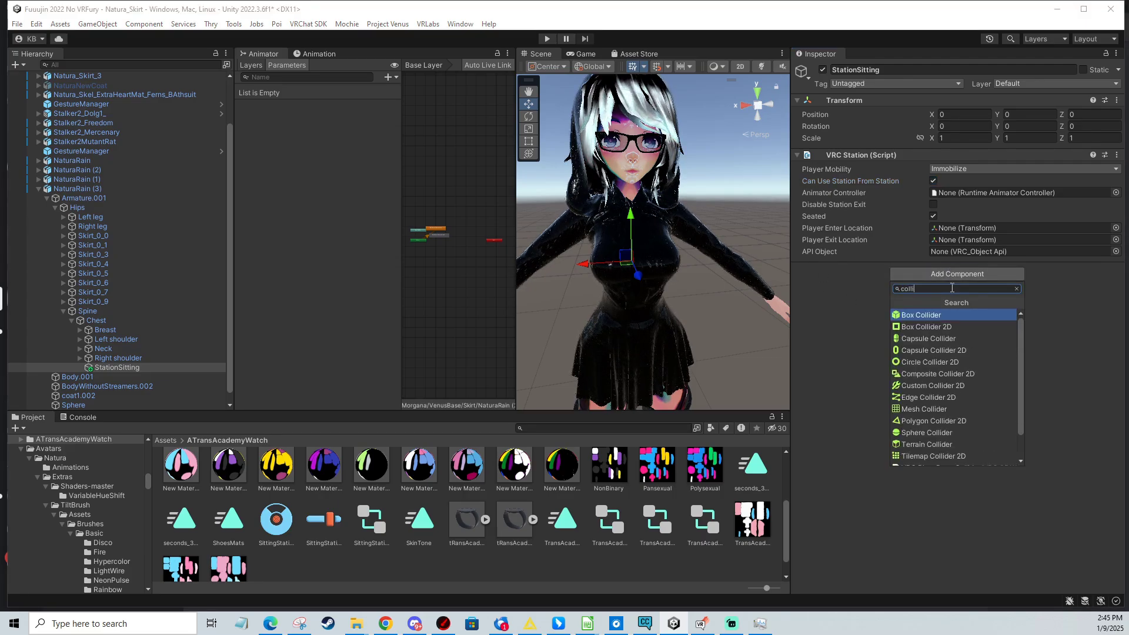
{"action": "left_click", "coordinate": [921, 317]}
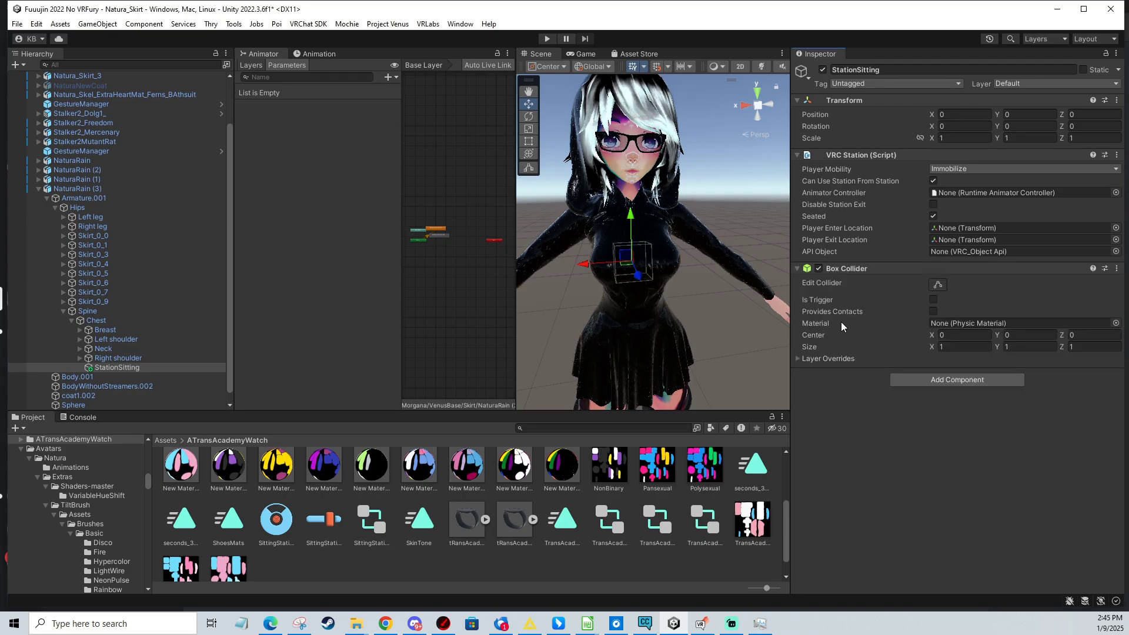
- Move StationSitting beside the avatar's head, to about X -2.13, Y 2.04, Z 0.3
{"action": "middle_click_drag", "start_coordinate": [682, 249], "coordinate": [672, 249]}
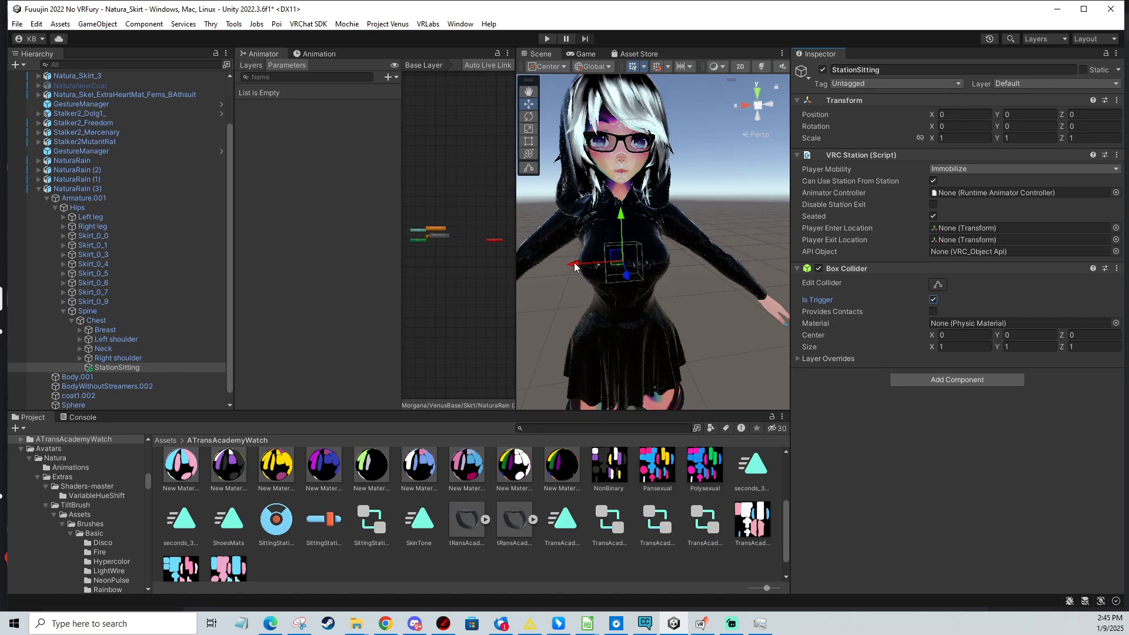
{"action": "left_click_drag", "start_coordinate": [575, 266], "coordinate": [650, 264]}
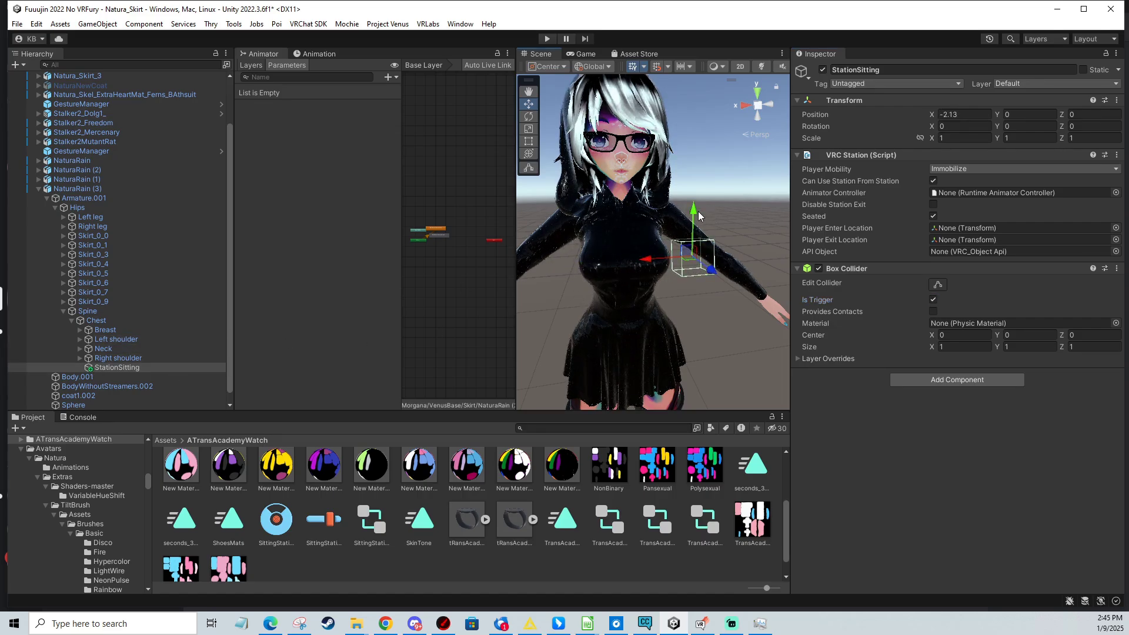
{"action": "left_click_drag", "start_coordinate": [697, 213], "coordinate": [698, 135]}
{"action": "right_click_drag", "start_coordinate": [704, 206], "coordinate": [645, 237]}
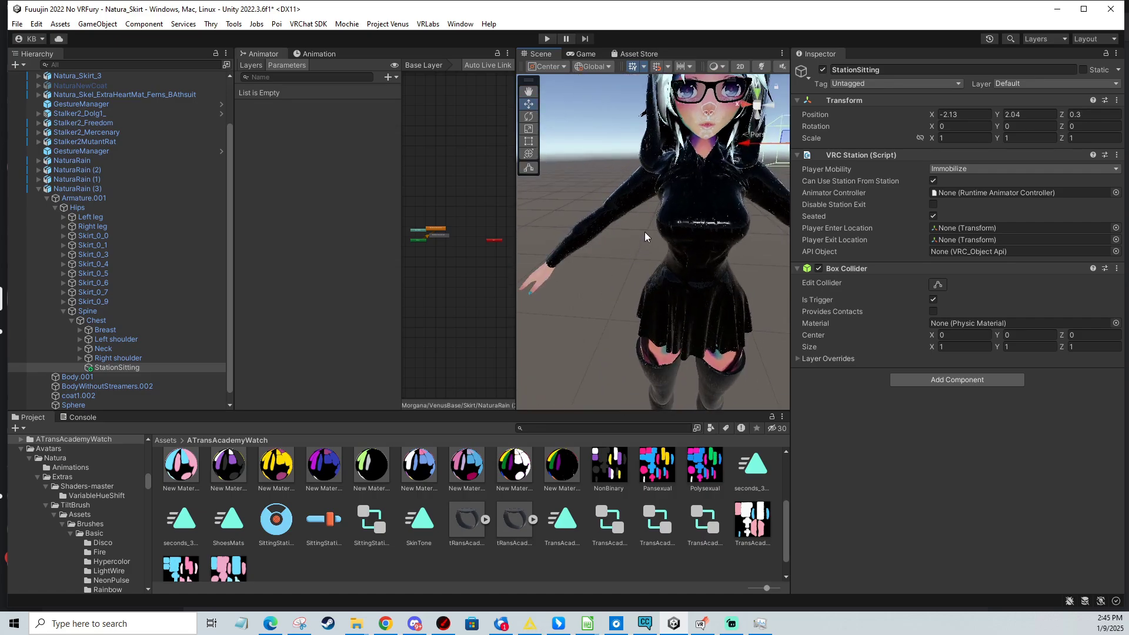
{"action": "middle_click_drag", "start_coordinate": [645, 237], "coordinate": [678, 207]}
{"action": "left_click_drag", "start_coordinate": [686, 170], "coordinate": [685, 170]}
{"action": "middle_click_drag", "start_coordinate": [675, 232], "coordinate": [627, 261]}
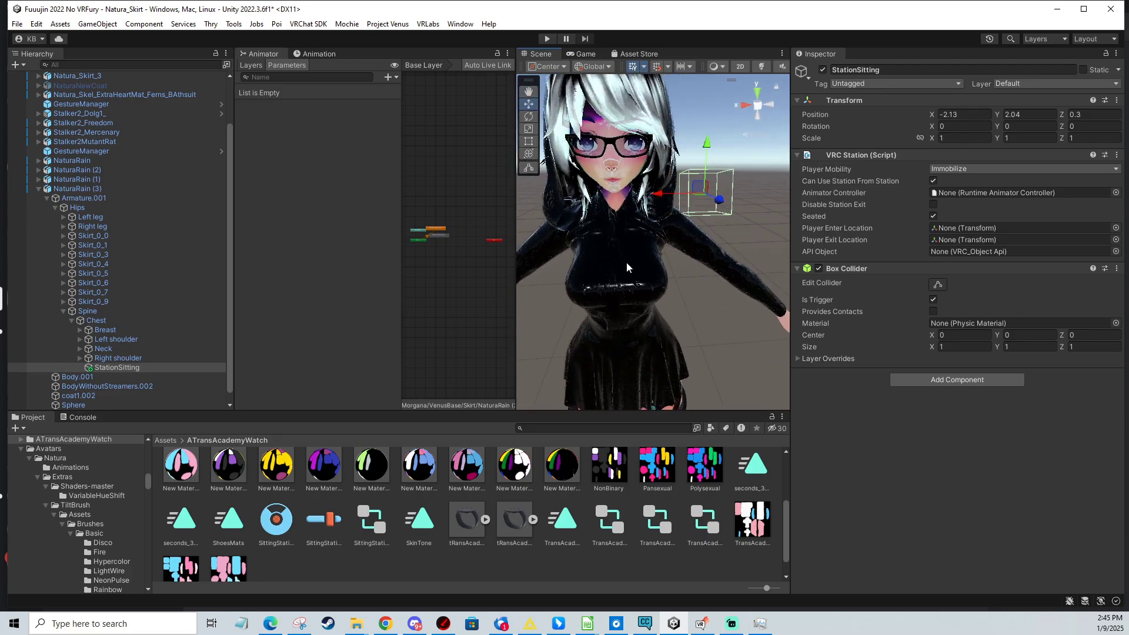
{"action": "left_click", "coordinate": [128, 361]}
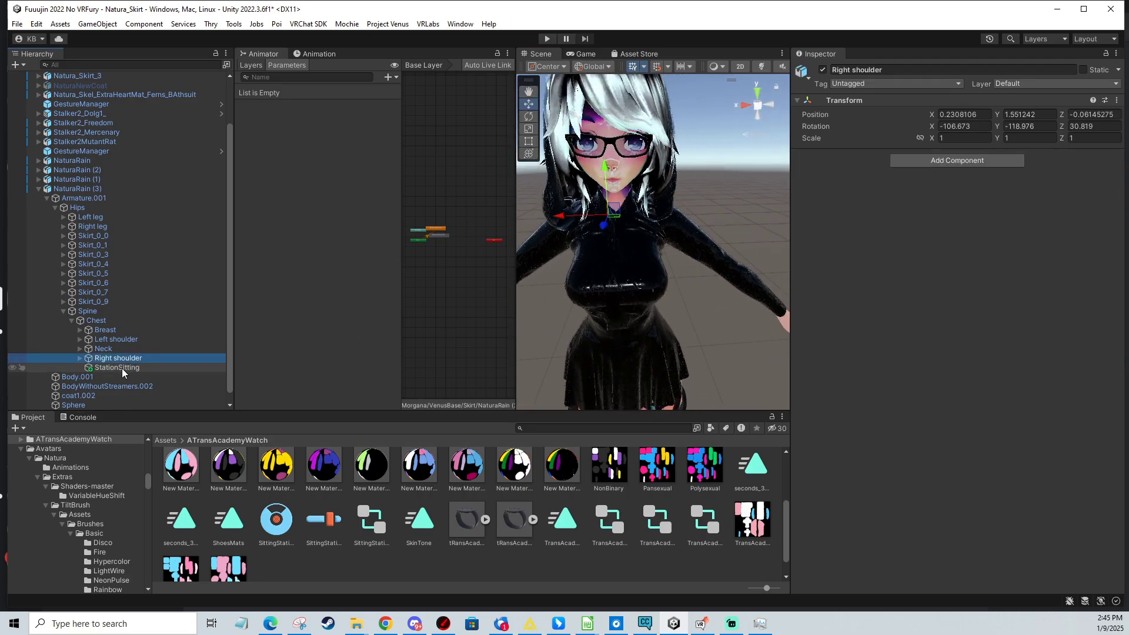
{"action": "left_click", "coordinate": [122, 368]}
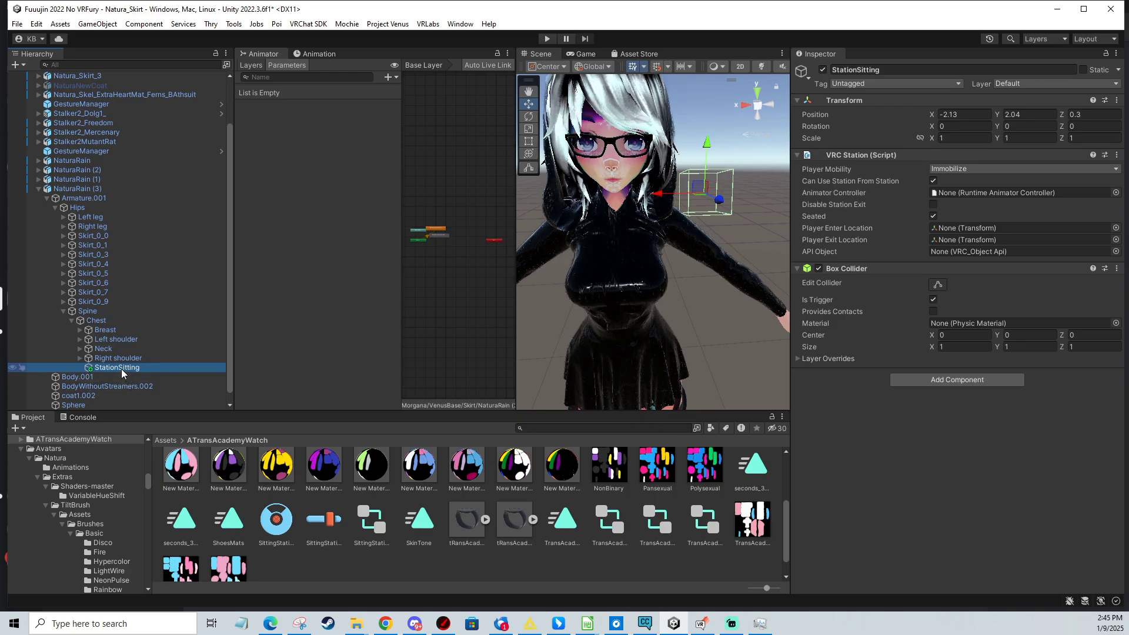
{"action": "left_click", "coordinate": [123, 358]}
{"action": "left_click", "coordinate": [120, 368]}
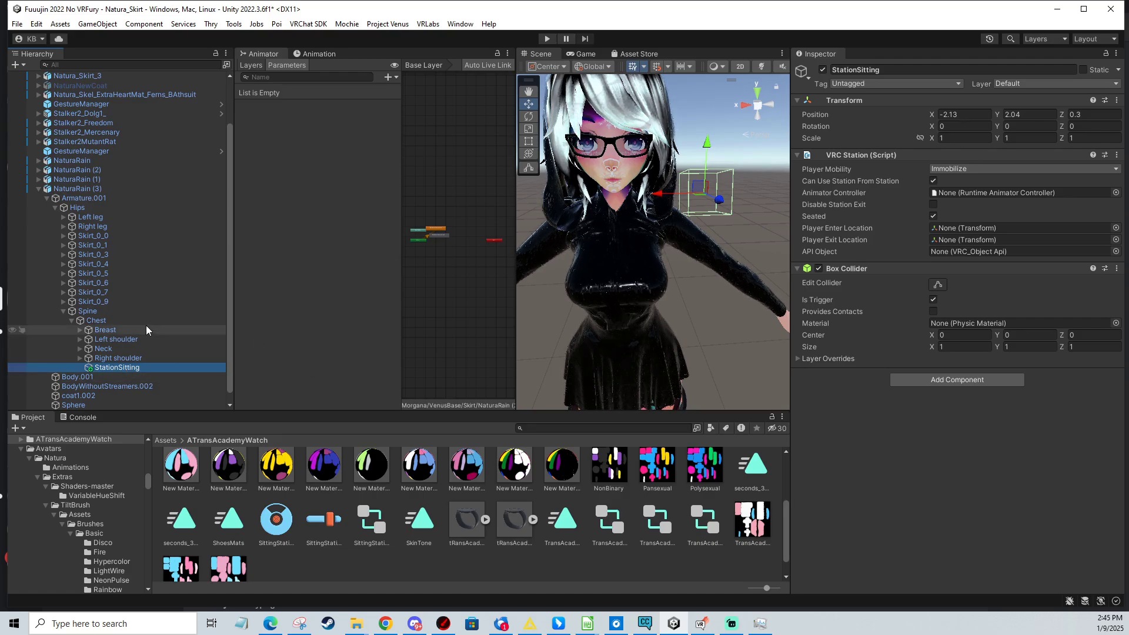
{"action": "left_click", "coordinate": [118, 358]}
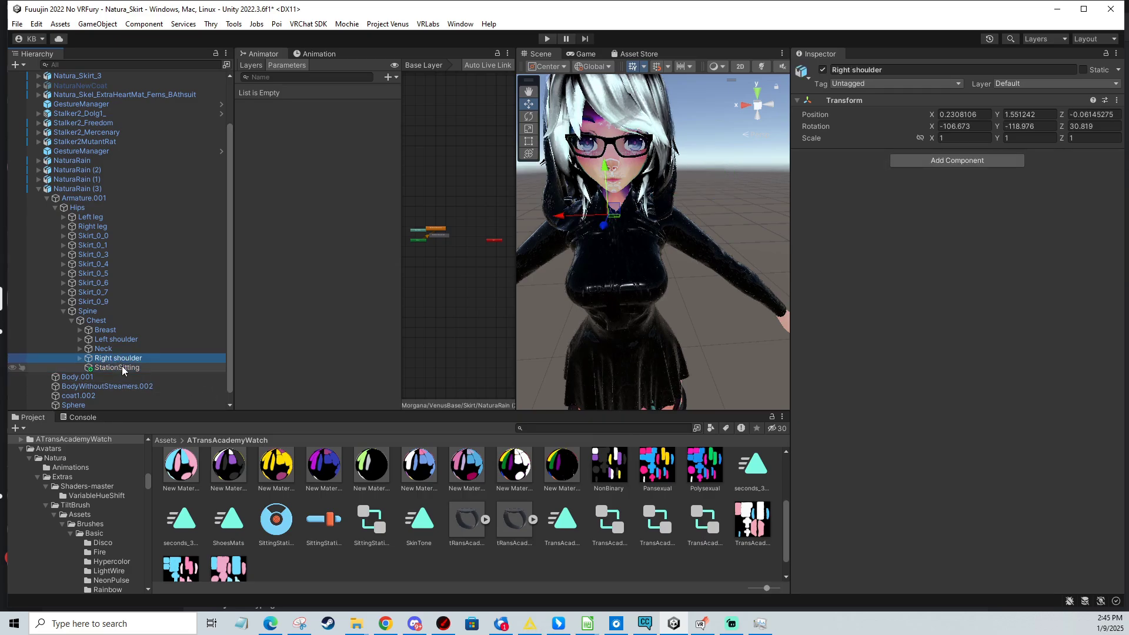
{"action": "left_click", "coordinate": [121, 367]}
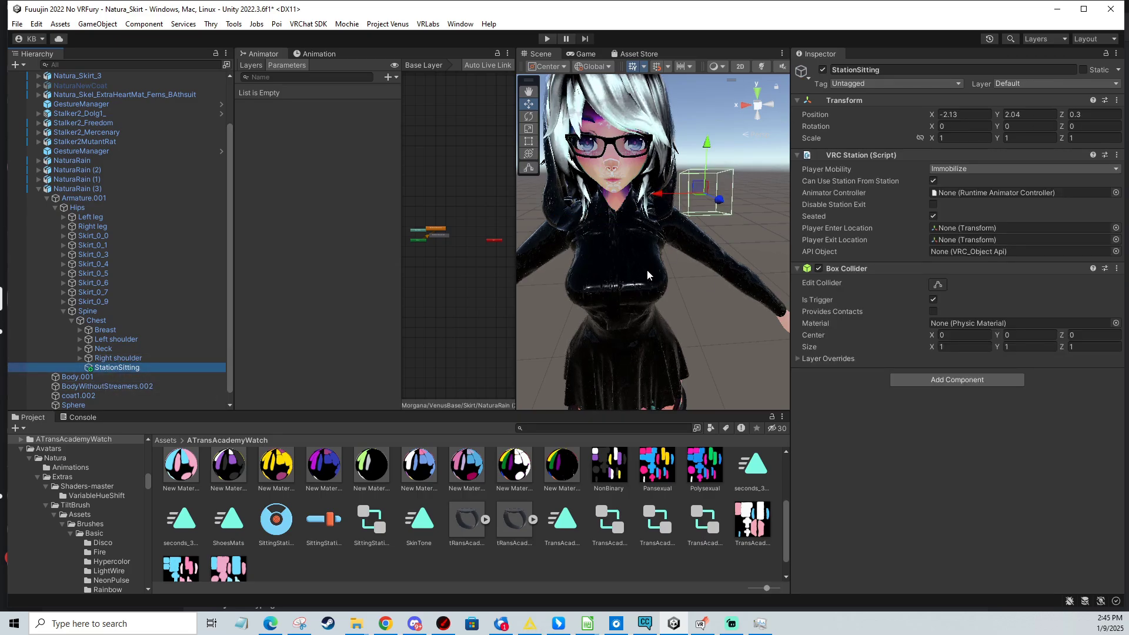
{"action": "middle_click_drag", "start_coordinate": [639, 277], "coordinate": [651, 260]}
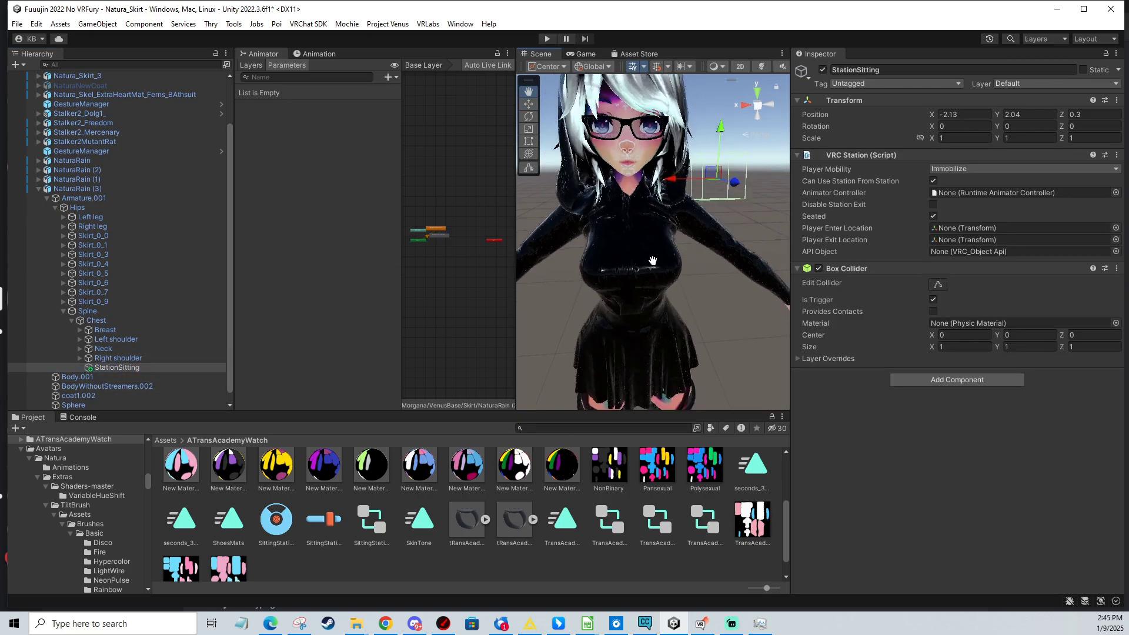
- Open the VRChat SDK builder and choose NaturaRain (3) as the avatar to build
{"action": "left_click", "coordinate": [98, 190]}
{"action": "left_click", "coordinate": [308, 23]}
{"action": "left_click", "coordinate": [320, 55]}
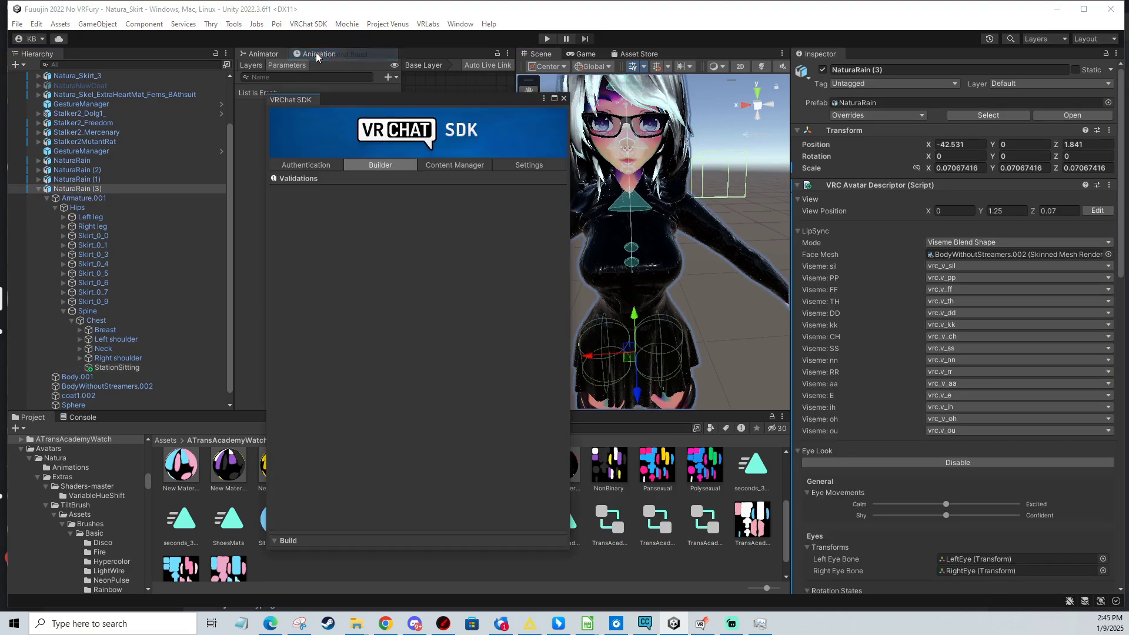
{"action": "left_click_drag", "start_coordinate": [492, 101], "coordinate": [512, 101]}
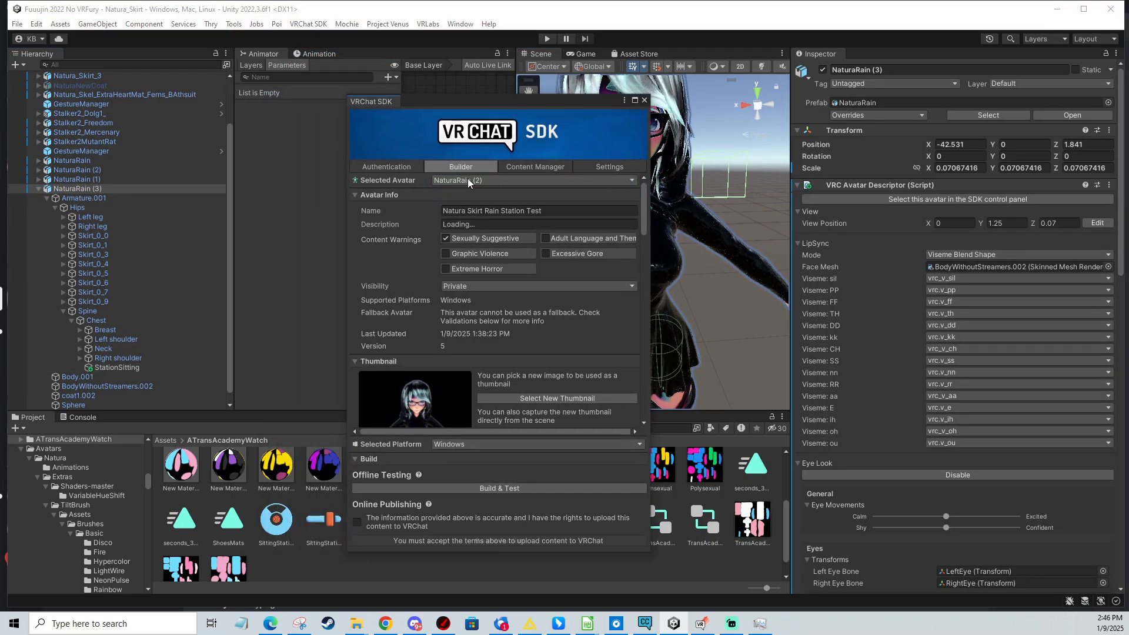
{"action": "left_click", "coordinate": [469, 180]}
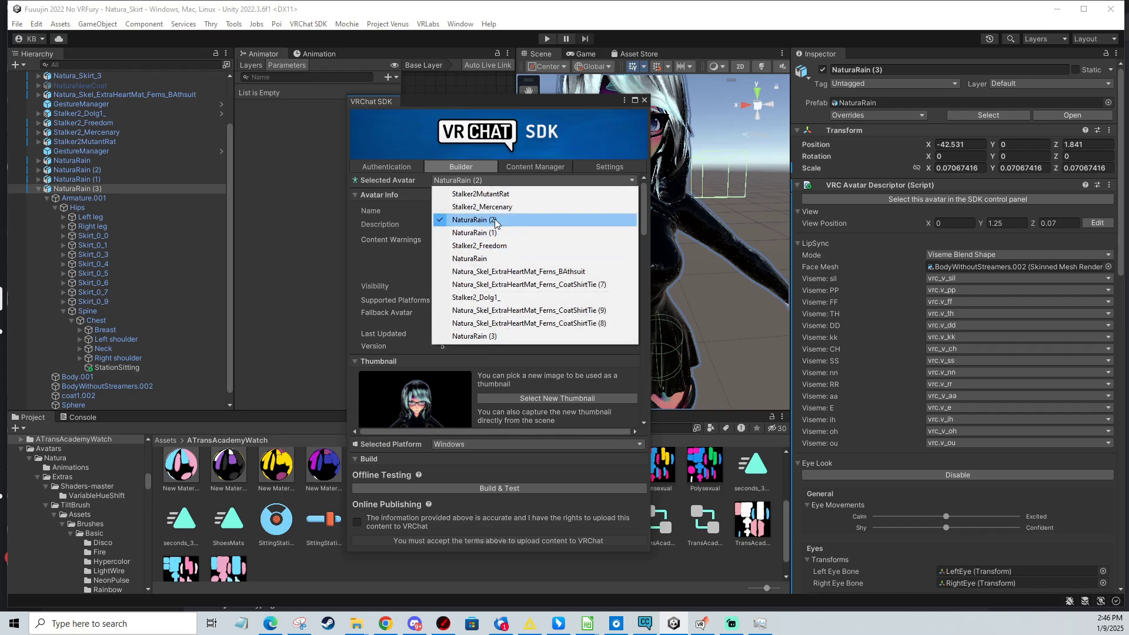
{"action": "left_click", "coordinate": [503, 337]}
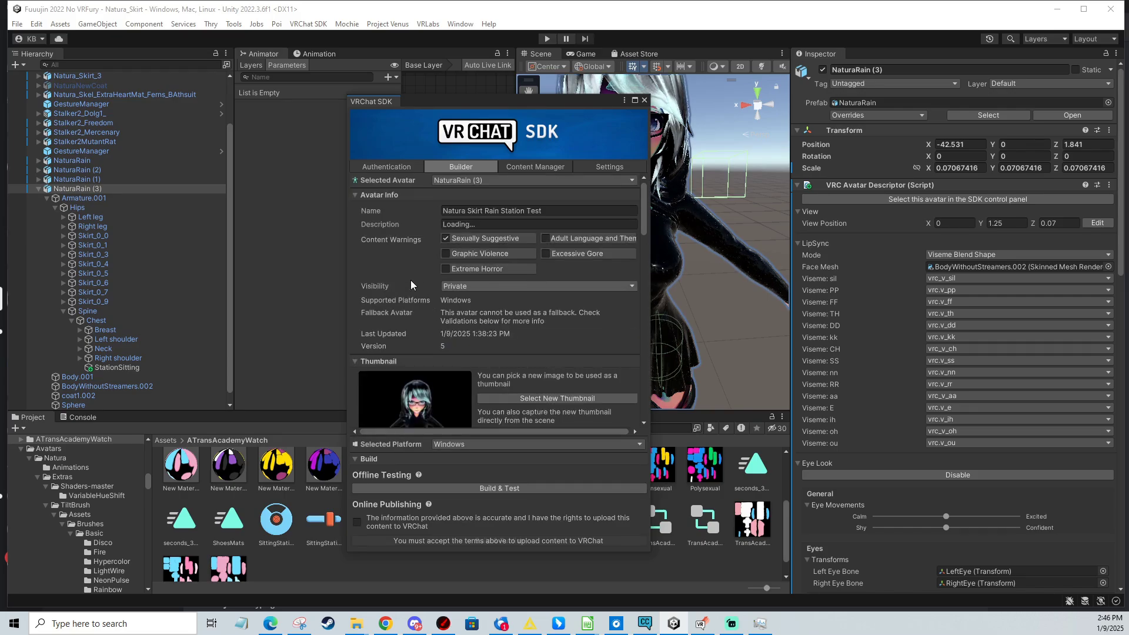
- Accept the upload rights statement, review the avatar's validations, and build and publish it to VRChat
{"action": "scroll", "coordinate": [431, 299], "scroll_direction": "down", "scroll_amount": 5}
{"action": "left_click", "coordinate": [360, 524]}
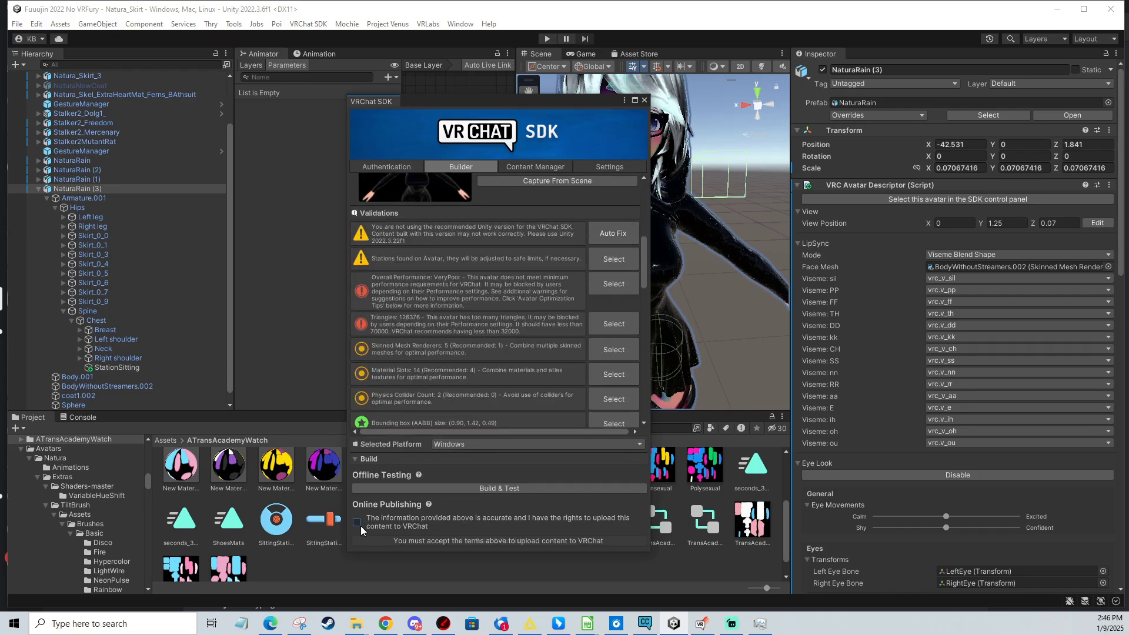
{"action": "scroll", "coordinate": [506, 328], "scroll_direction": "up", "scroll_amount": 5}
{"action": "scroll", "coordinate": [474, 311], "scroll_direction": "down", "scroll_amount": 5}
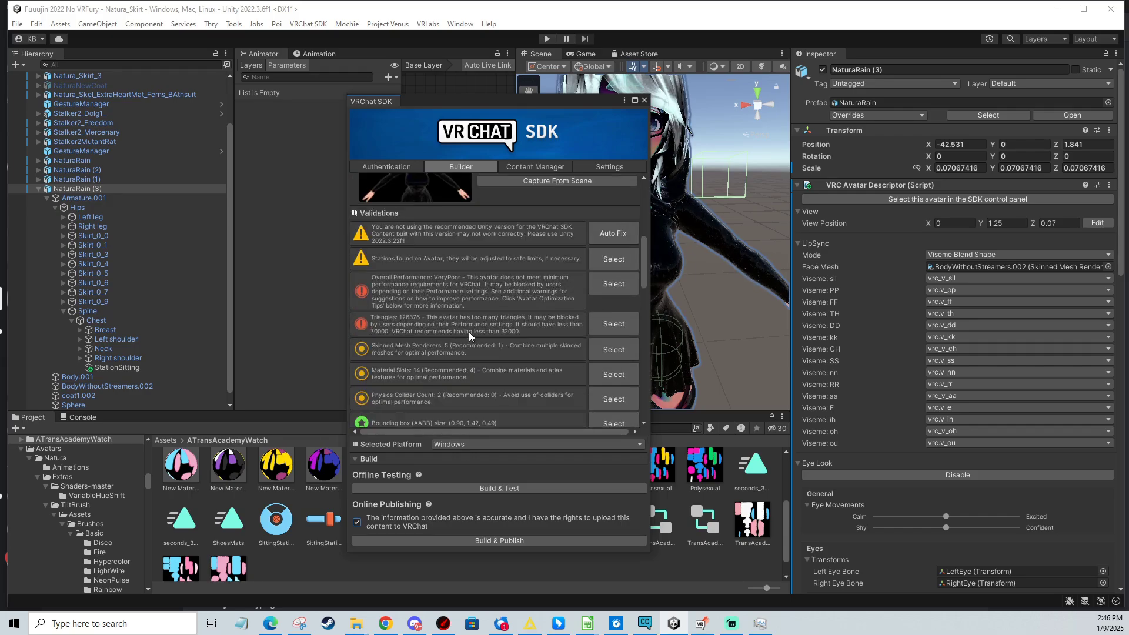
{"action": "left_click", "coordinate": [459, 540]}
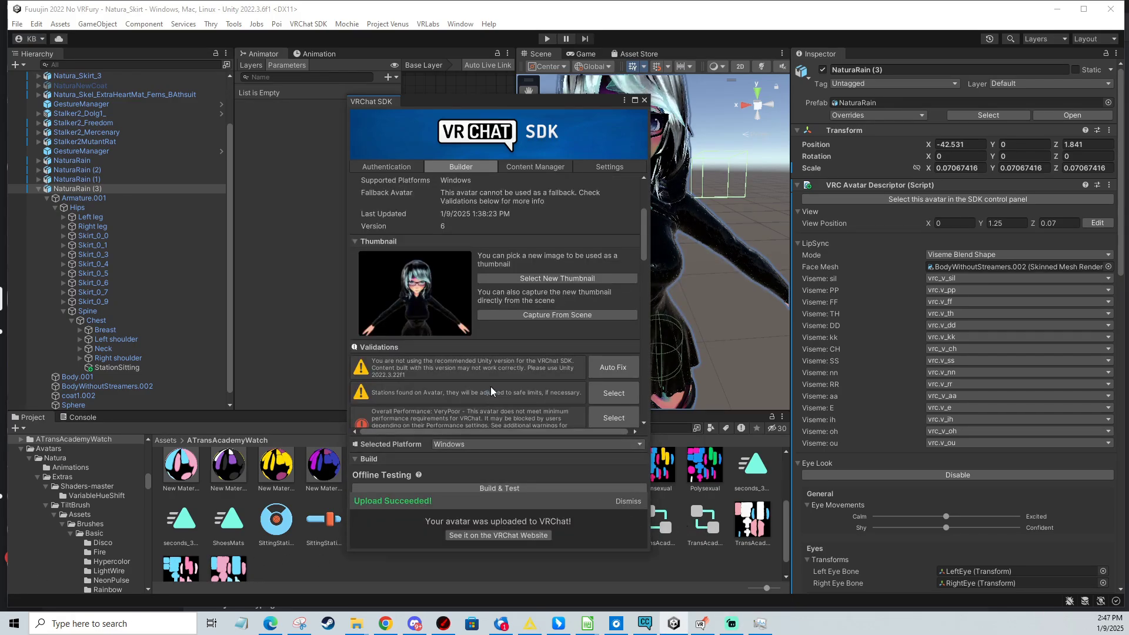
- Launch VRC Quick Launcher from VRChat Creator Companion and choose Lodge as the local world
{"action": "left_click", "coordinate": [645, 623]}
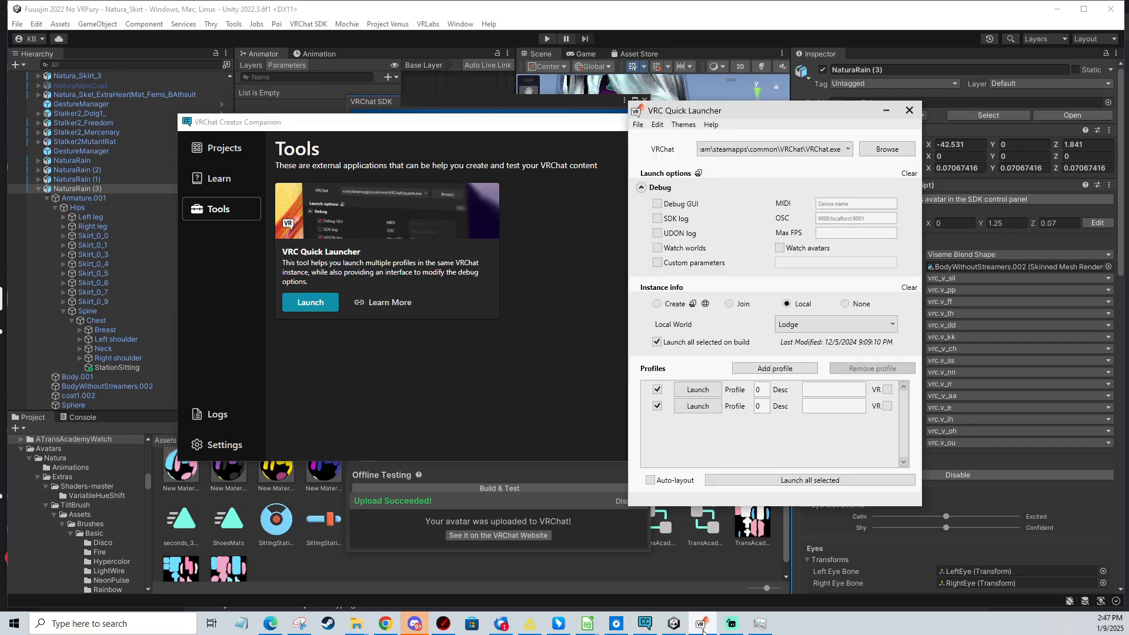
{"action": "left_click", "coordinate": [619, 124]}
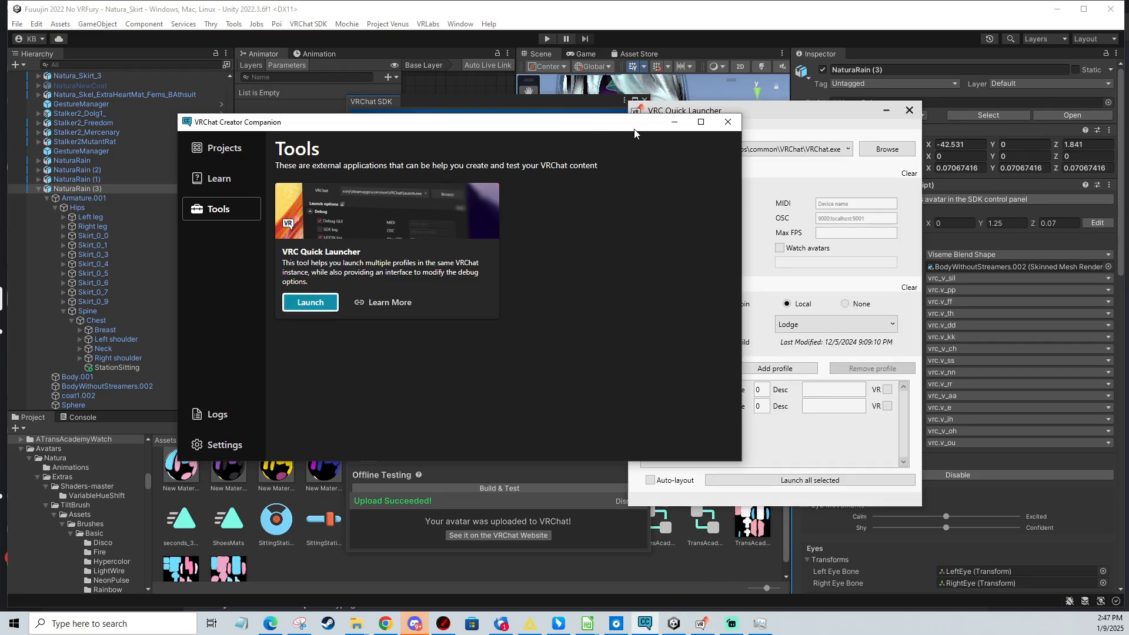
{"action": "left_click", "coordinate": [675, 122]}
{"action": "left_click_drag", "start_coordinate": [719, 114], "coordinate": [670, 109]}
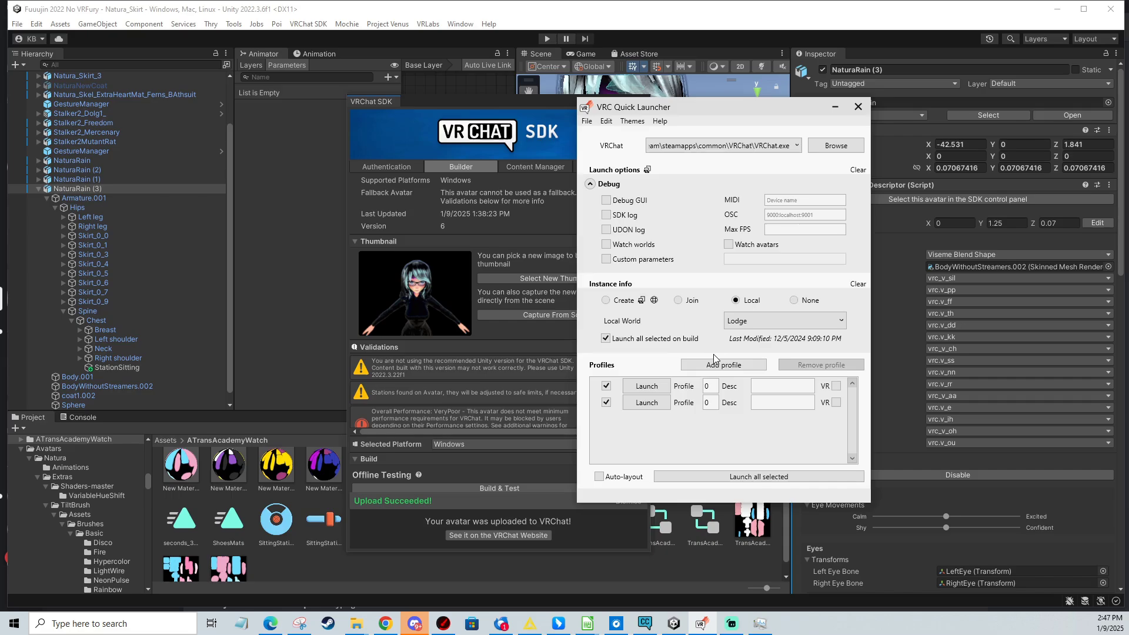
{"action": "left_click", "coordinate": [746, 321]}
{"action": "left_click", "coordinate": [748, 336]}
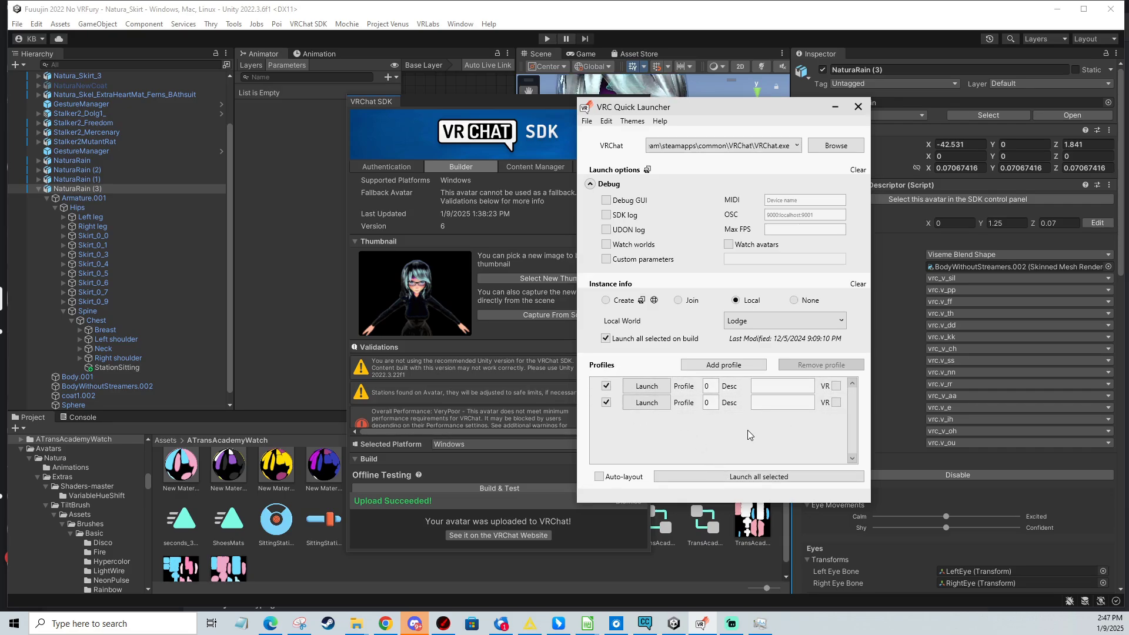
- Launch all selected VRChat test clients, walk up to the uploaded avatar, and sit on its station
{"action": "left_click", "coordinate": [735, 478]}
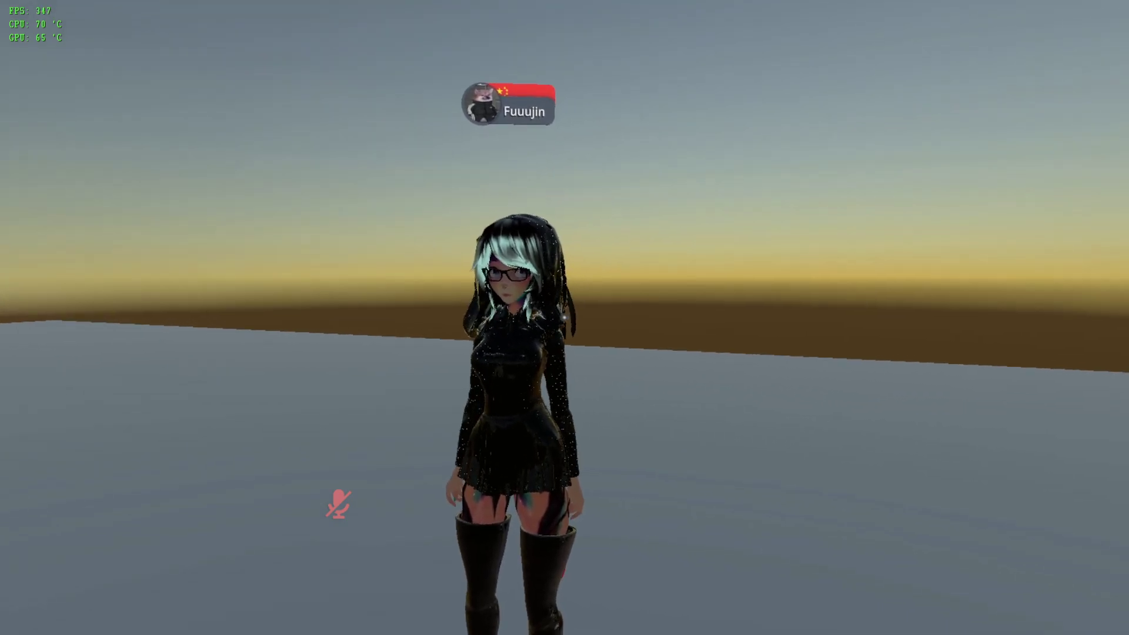
{"action": "key", "text": "w"}
{"action": "key", "text": "s"}
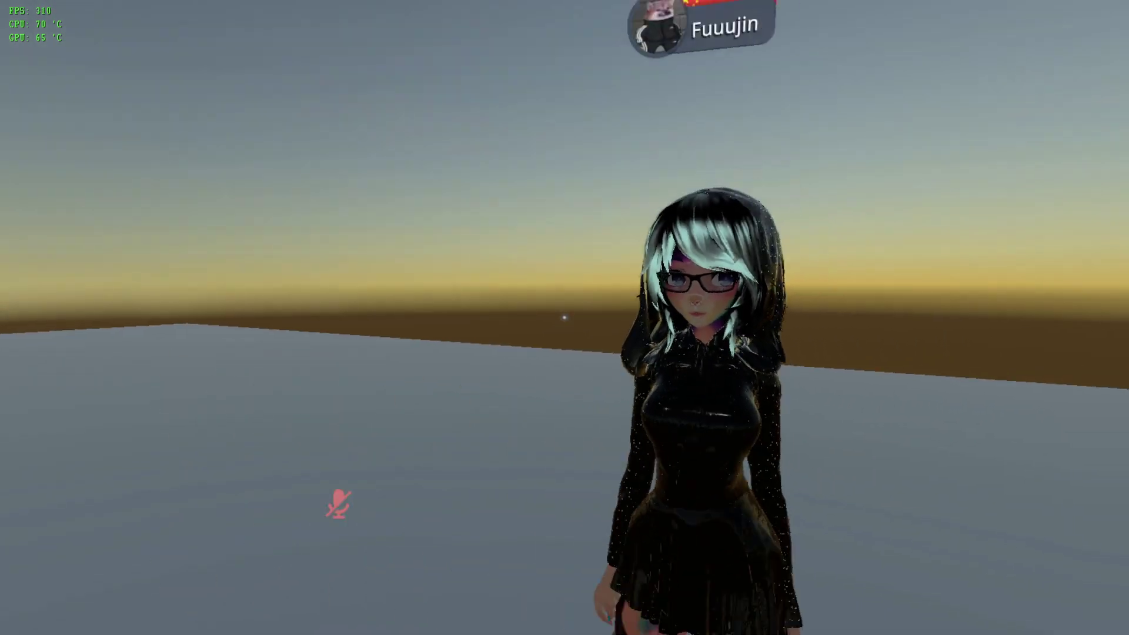
{"action": "key", "text": "s"}
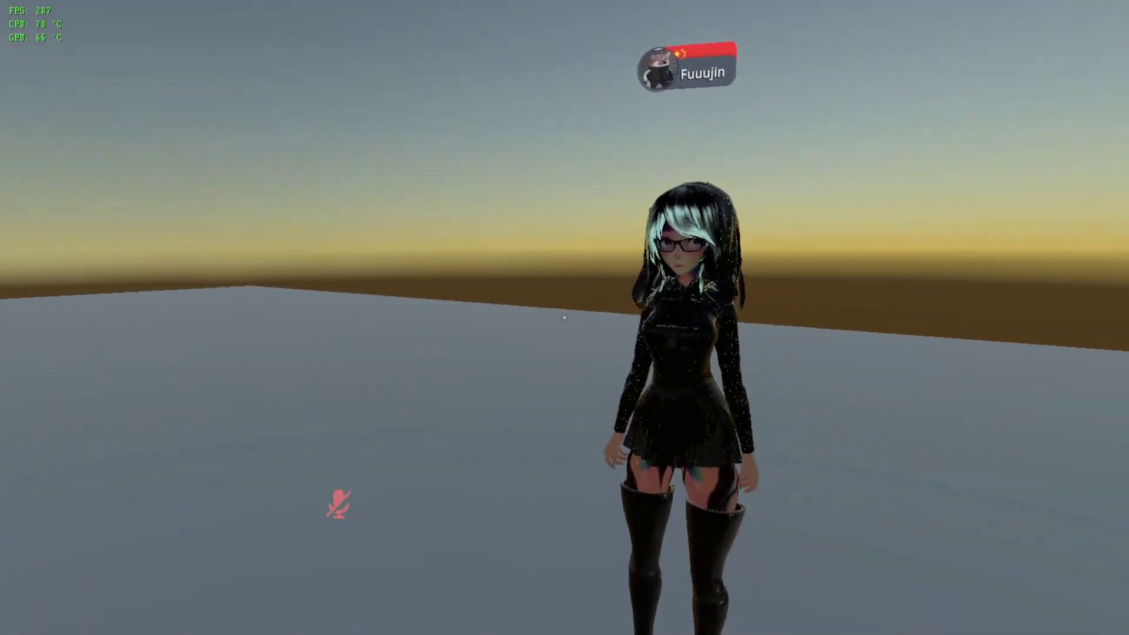
{"action": "key", "text": "w"}
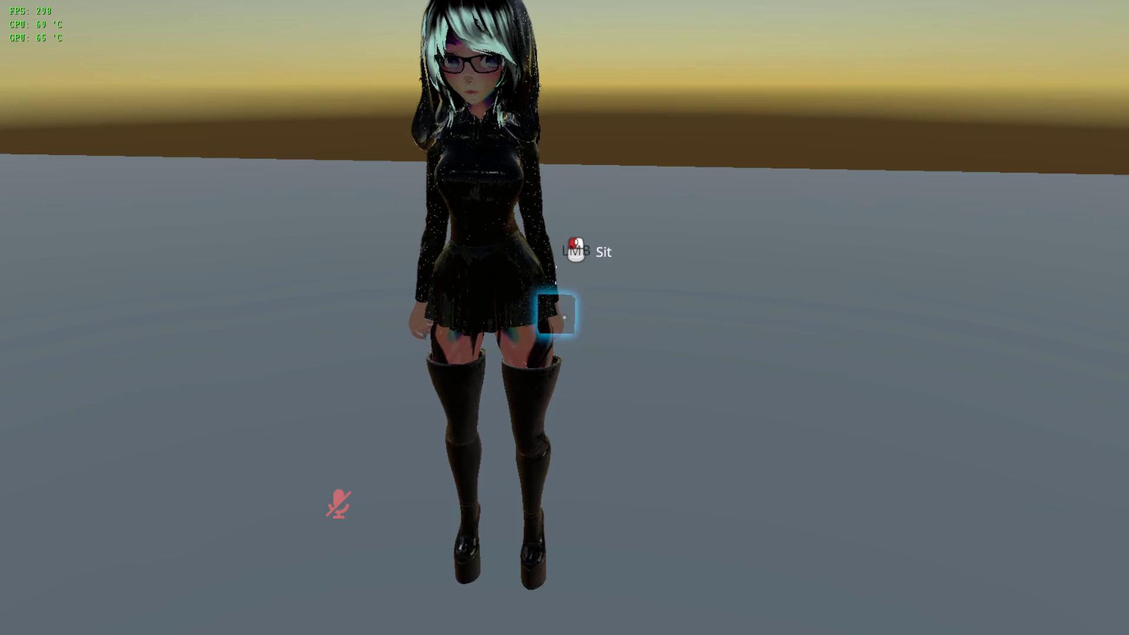
{"action": "left_click", "coordinate": [563, 317]}
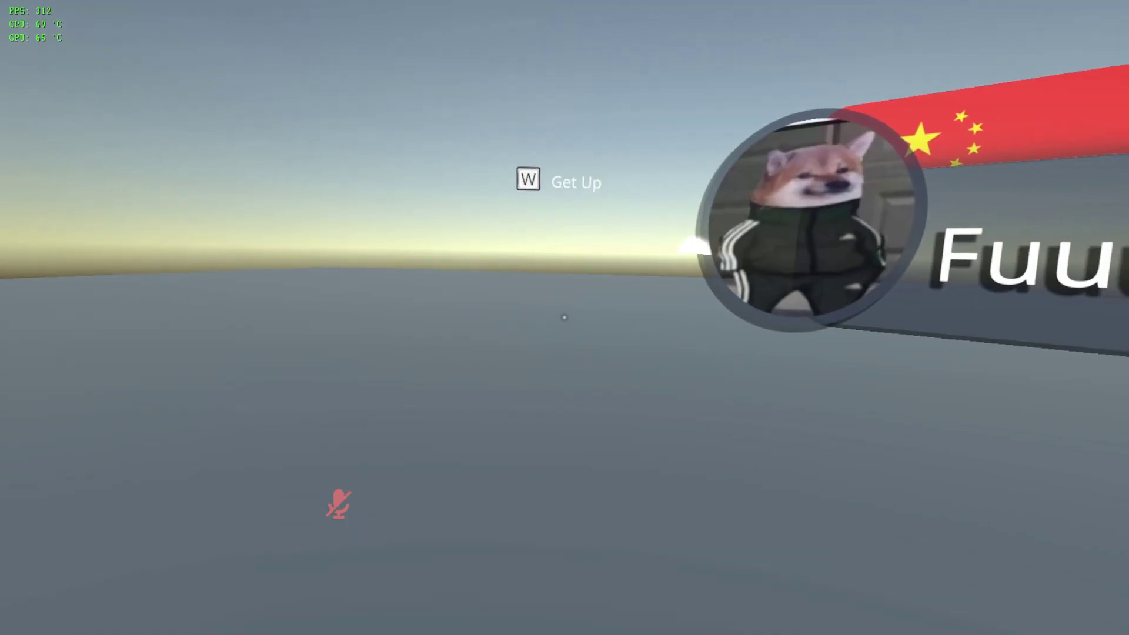
- Open VRChat's Photo Camera, examine the seated avatar's position relative to the host avatar, and close the menu
{"action": "key", "text": "Escape"}
{"action": "left_click", "coordinate": [565, 547]}
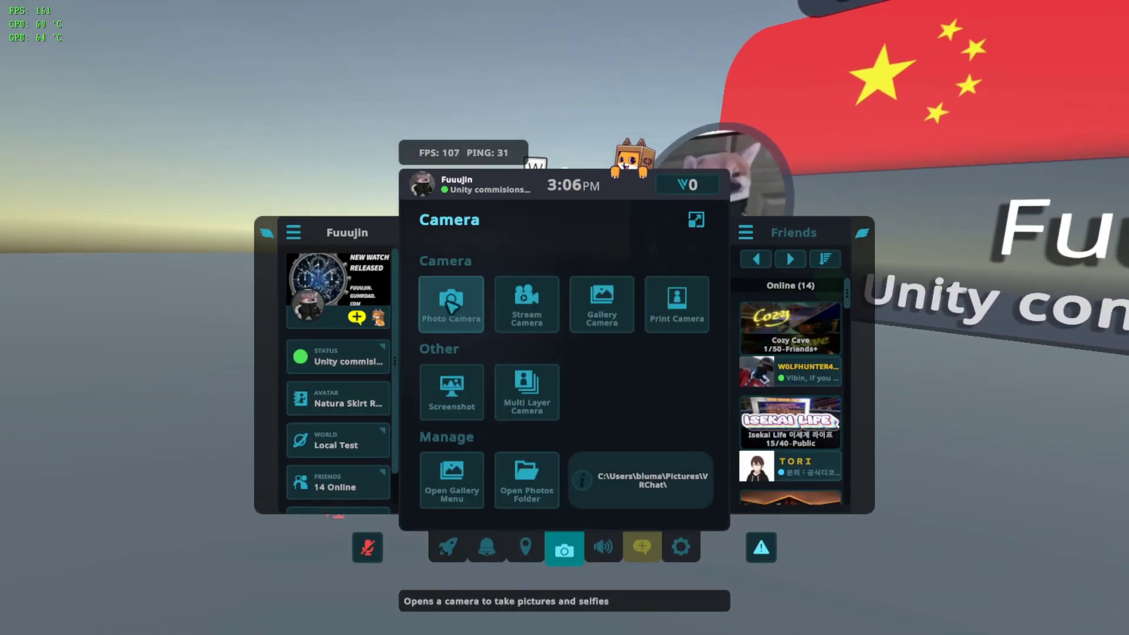
{"action": "left_click", "coordinate": [449, 301]}
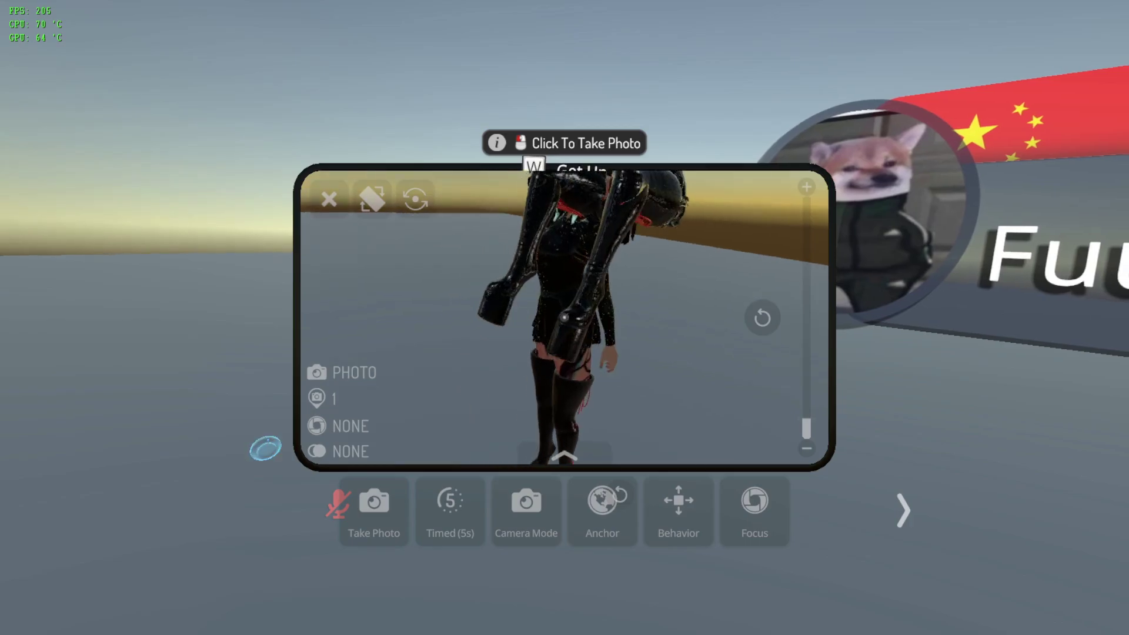
{"action": "key", "text": "Tab"}
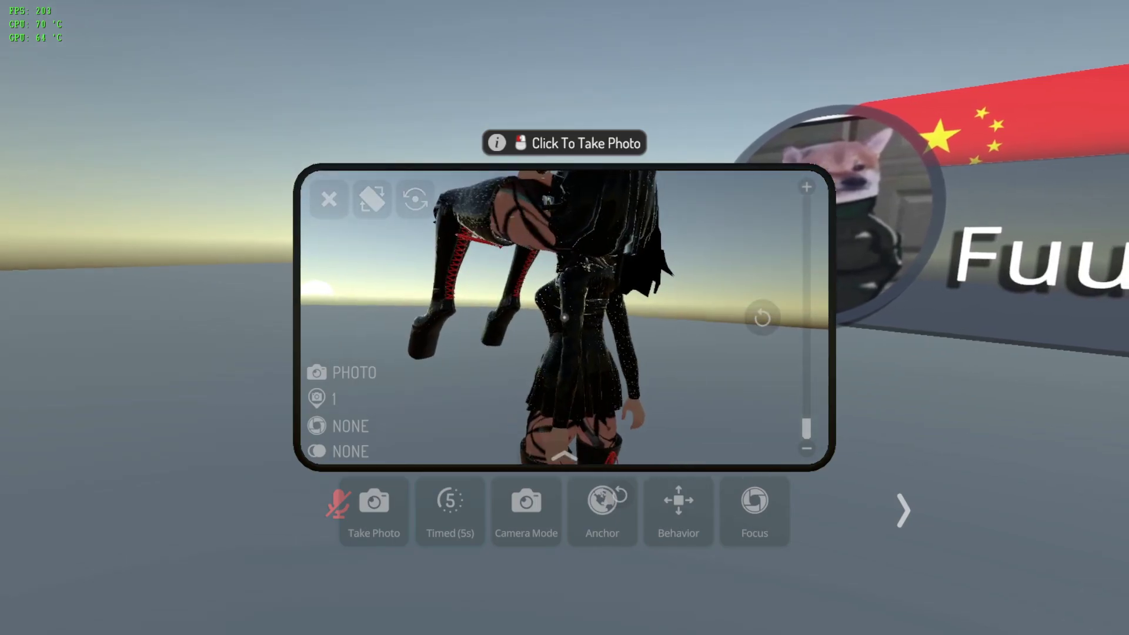
{"action": "key", "text": "Tab"}
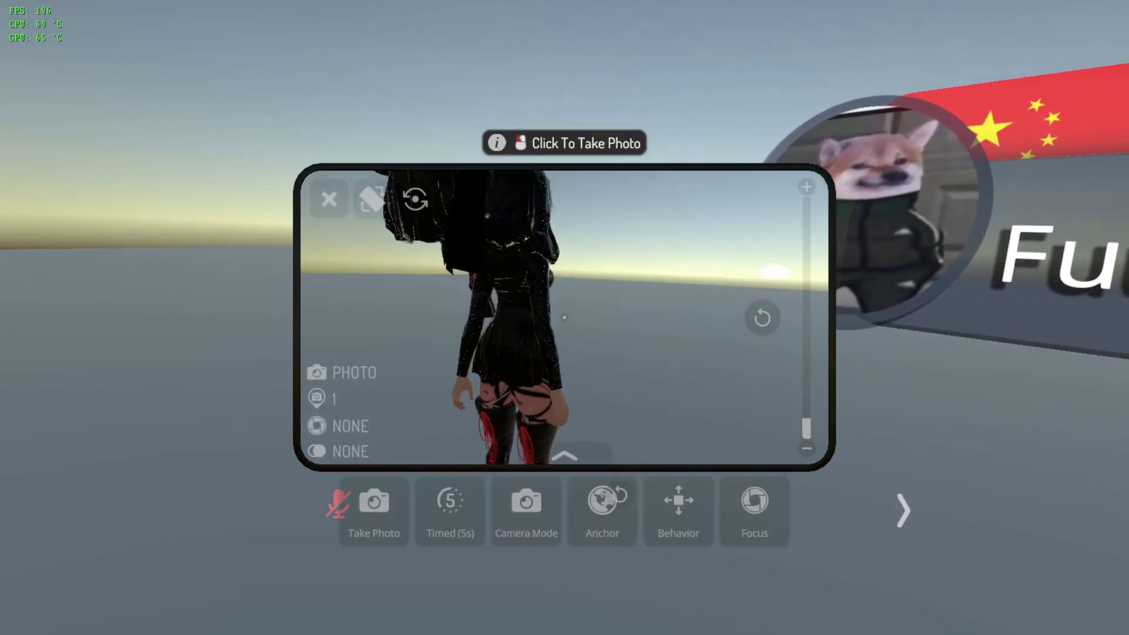
{"action": "key", "text": "Tab"}
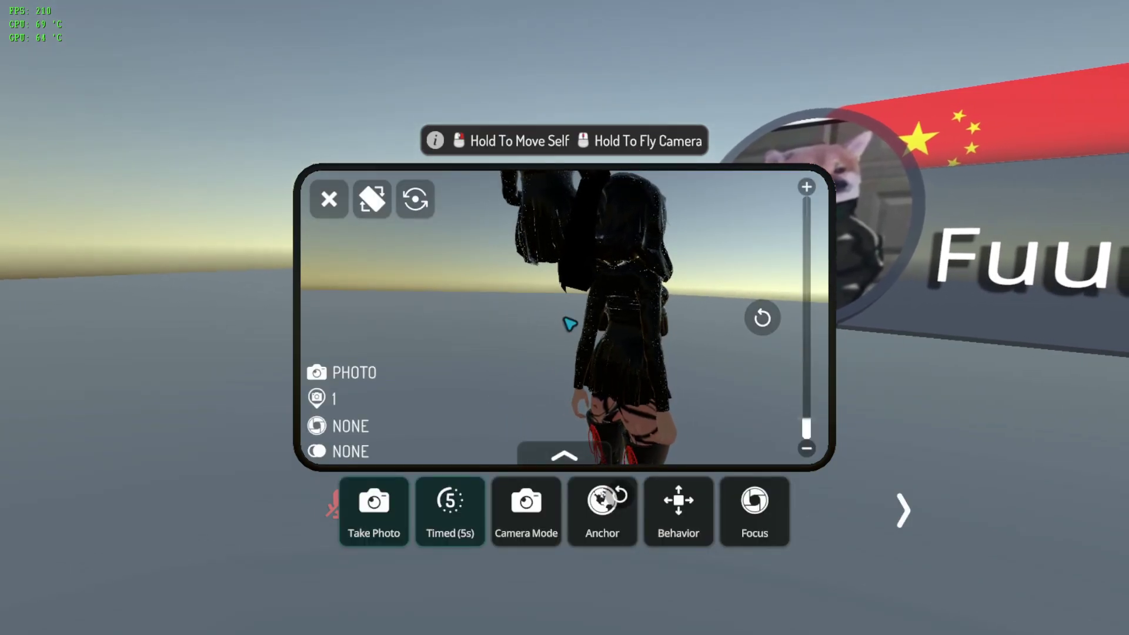
{"action": "key", "text": "Escape"}
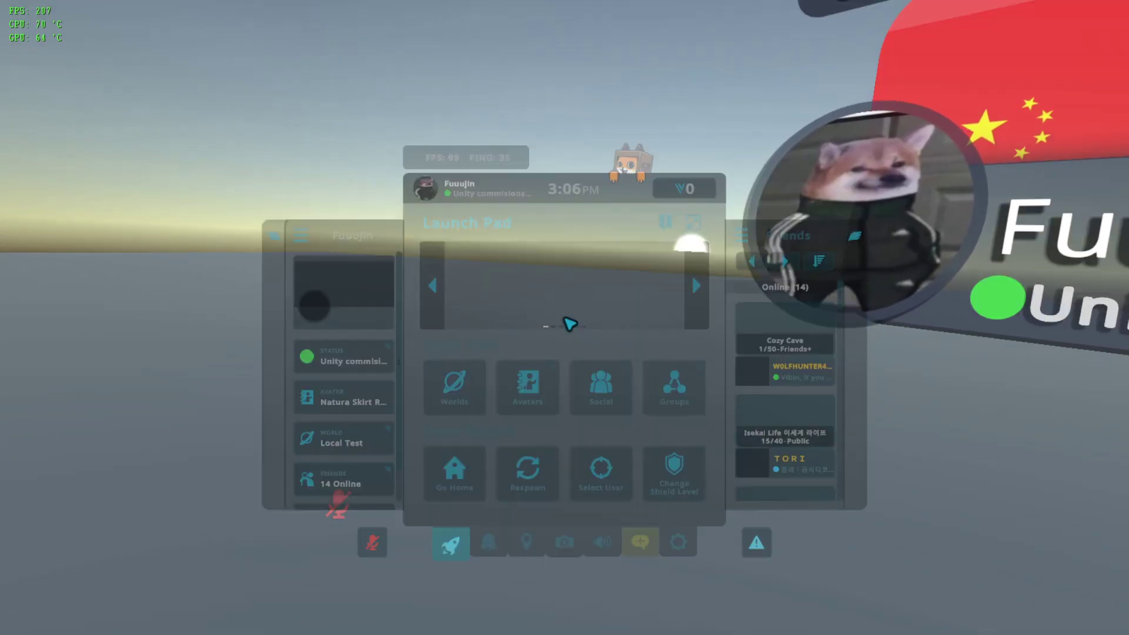
{"action": "key", "text": "Escape"}
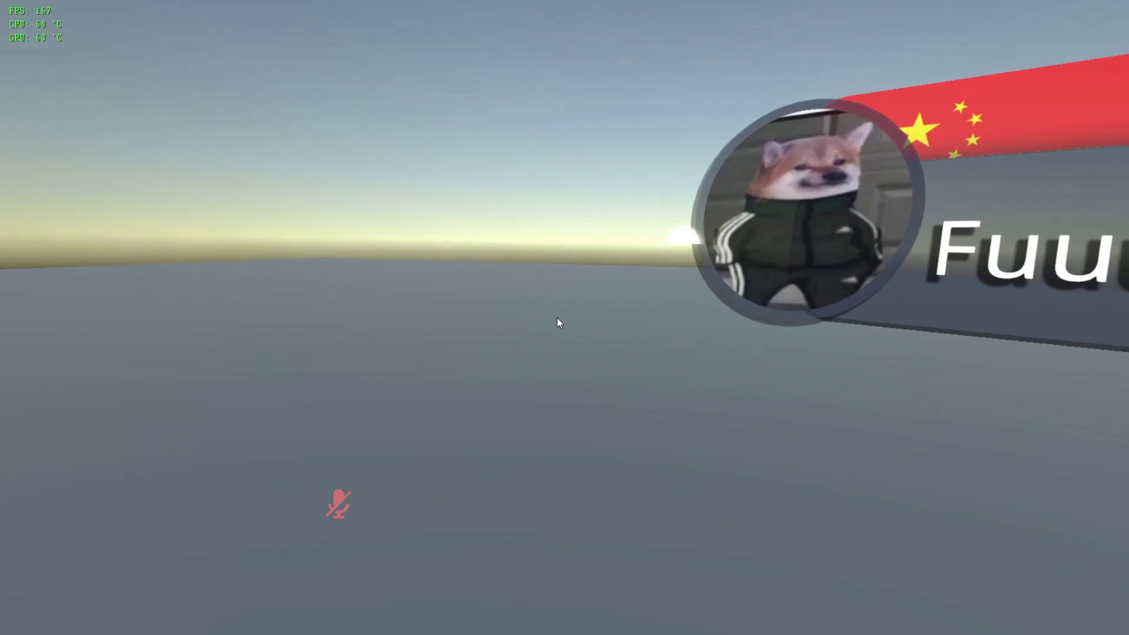
{"action": "left_click", "coordinate": [584, 340]}
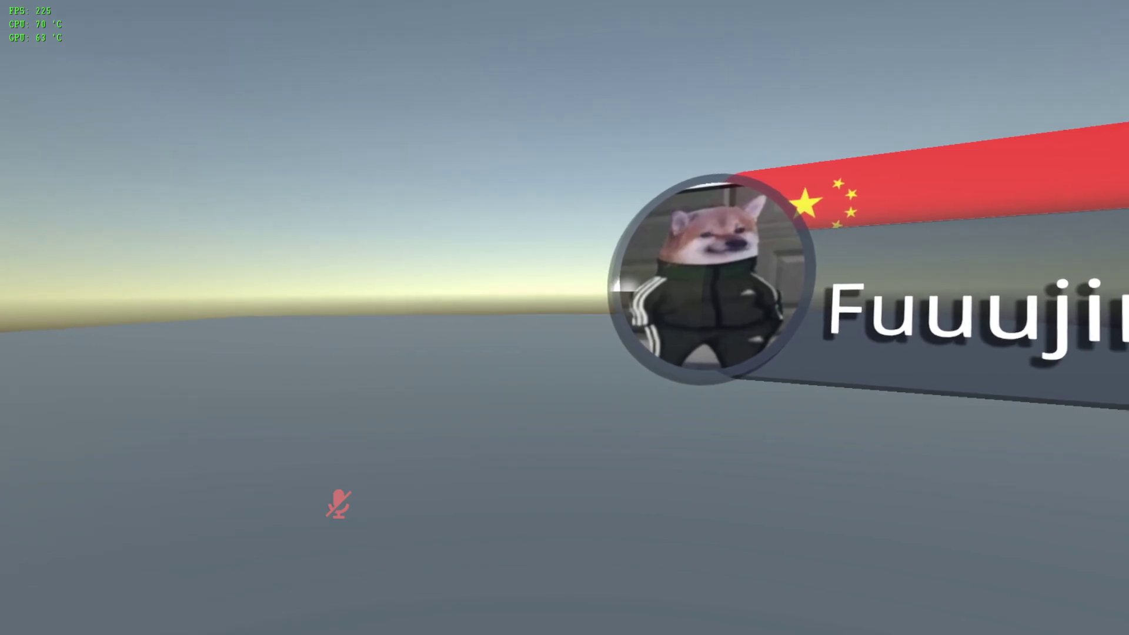
- Switch to Unity, open NaturaRain (3)'s expression parameters asset, and remove VRCFaceBlendV and VRCFaceBlendH
{"action": "key", "text": "alt+Tab"}
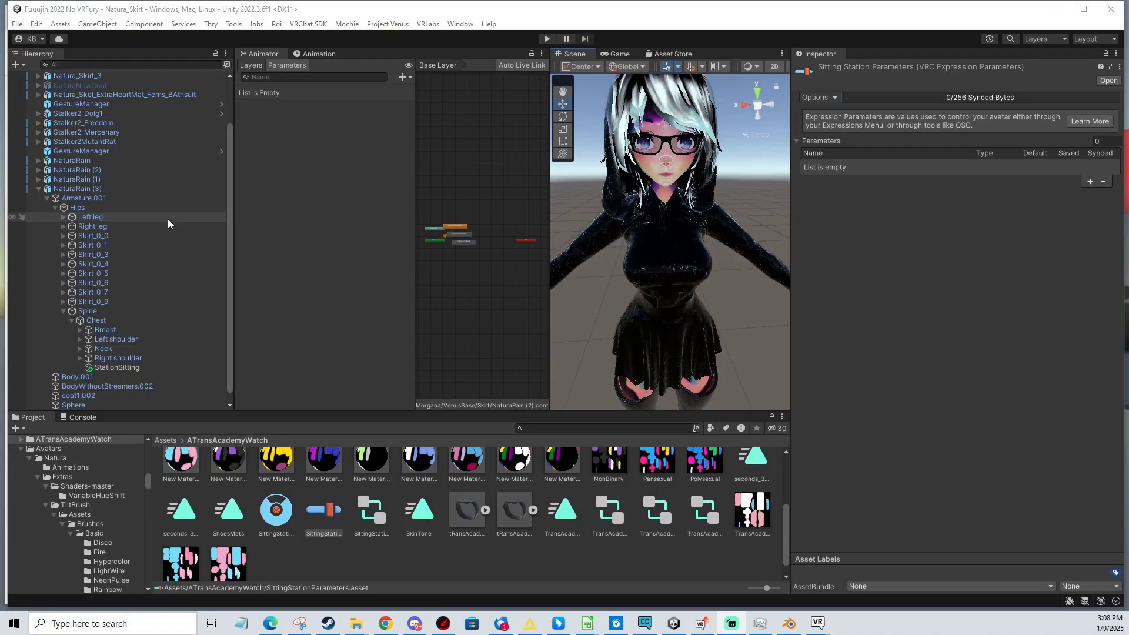
{"action": "left_click", "coordinate": [77, 189]}
{"action": "scroll", "coordinate": [961, 357], "scroll_direction": "down", "scroll_amount": 15}
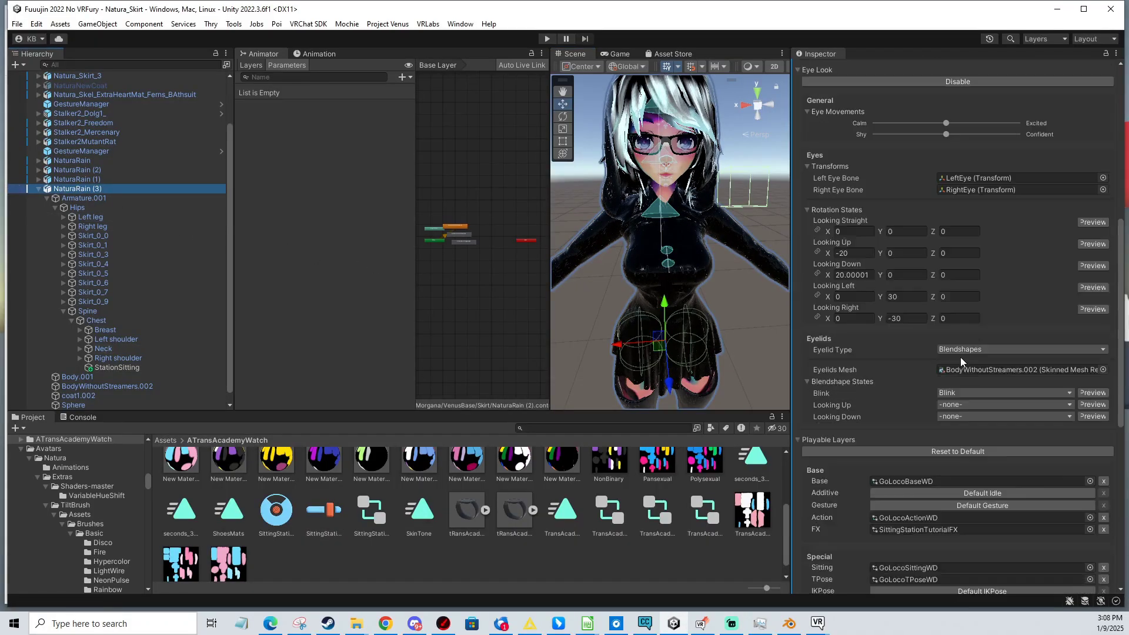
{"action": "double_click", "coordinate": [988, 420]}
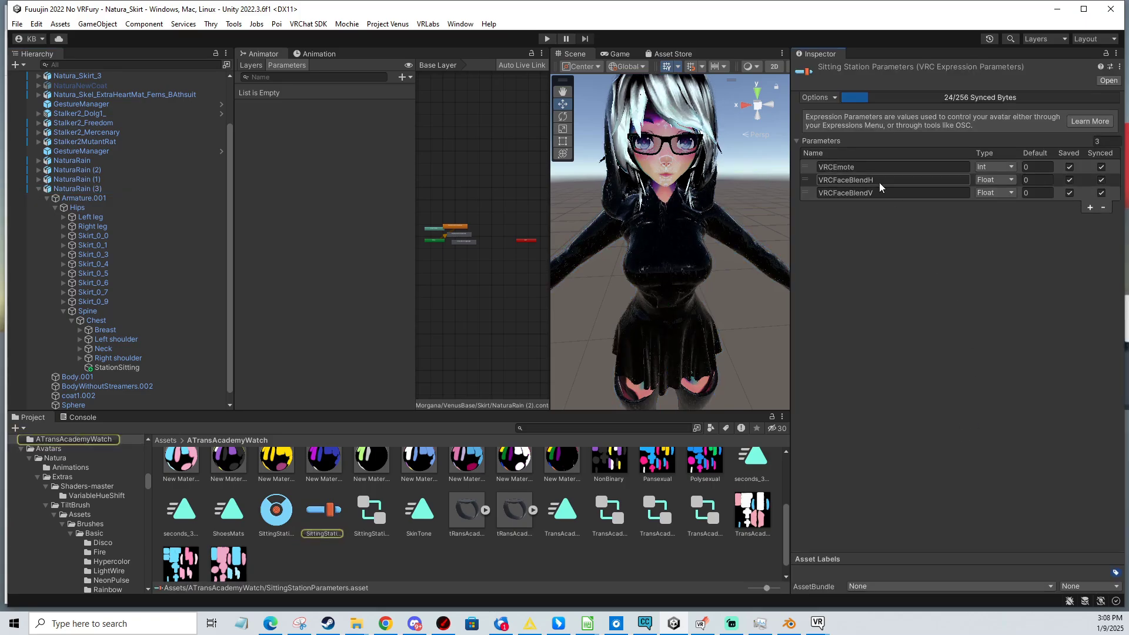
{"action": "scroll", "coordinate": [88, 306], "scroll_direction": "down", "scroll_amount": 1}
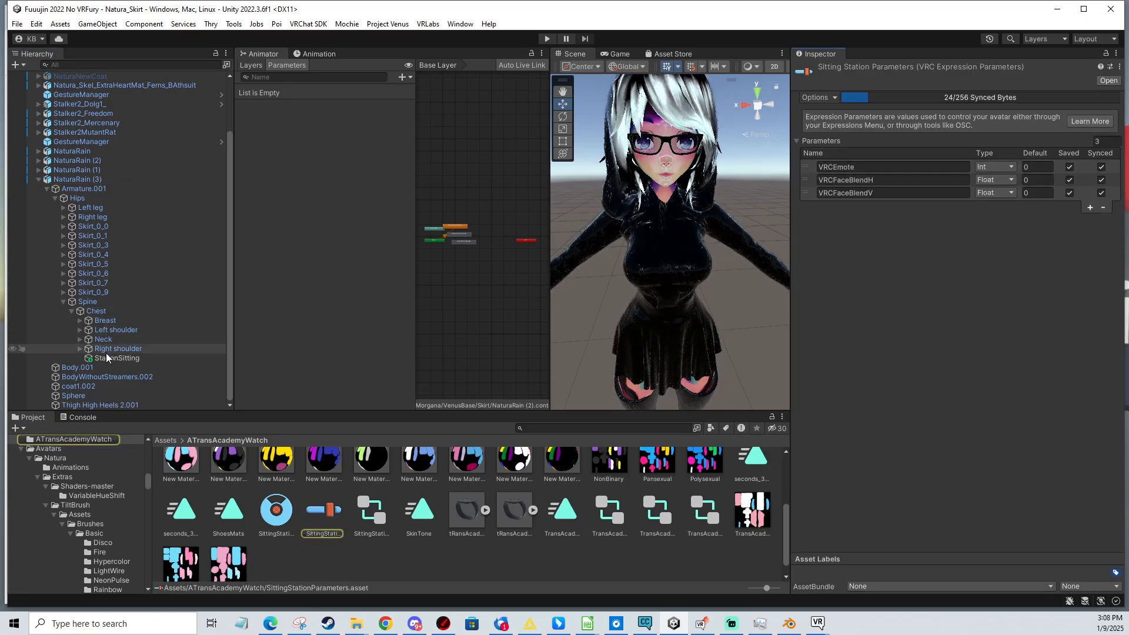
{"action": "left_click", "coordinate": [818, 194]}
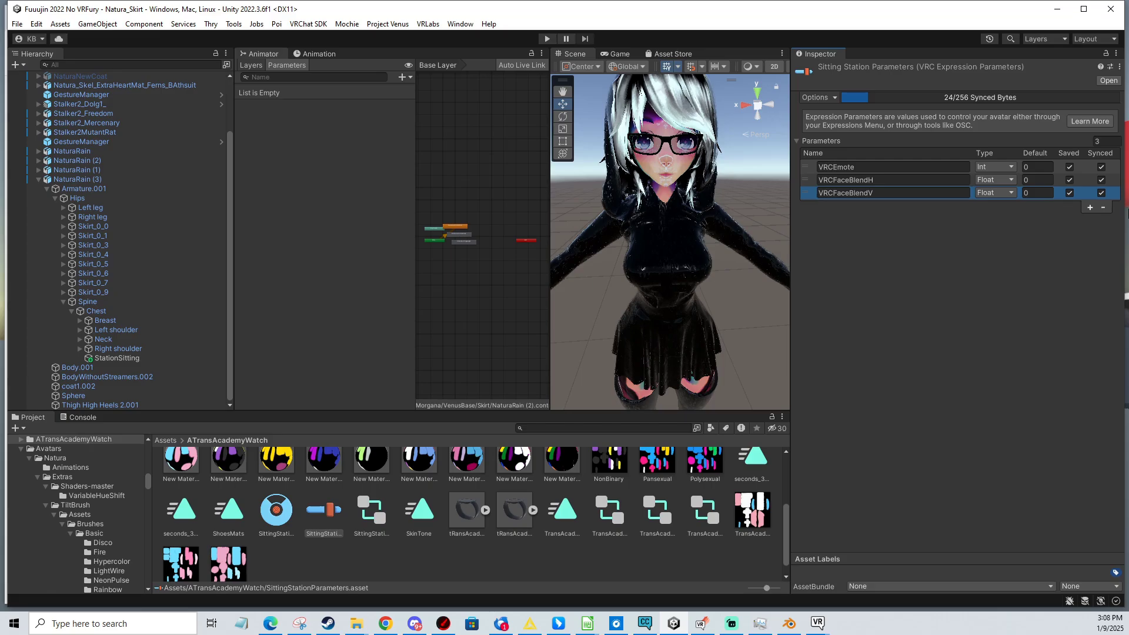
{"action": "left_click", "coordinate": [1104, 207]}
{"action": "left_click", "coordinate": [805, 181]}
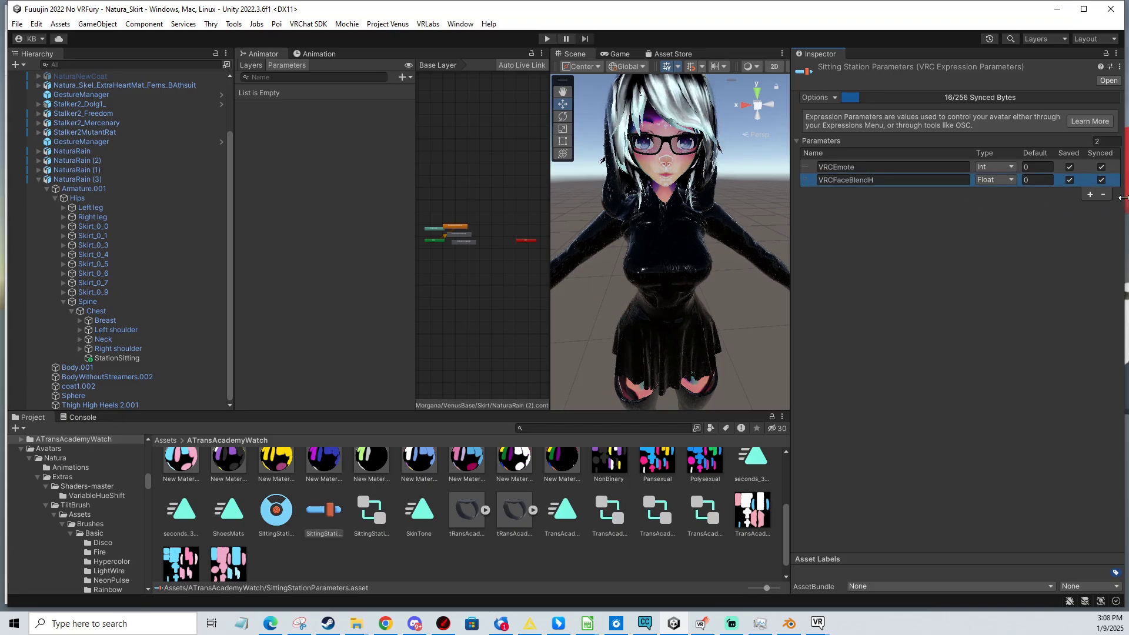
{"action": "left_click", "coordinate": [1103, 194]}
- Rename the VRCEmote parameter to SittingStationHeight and set its type to Float
{"action": "left_click", "coordinate": [887, 167]}
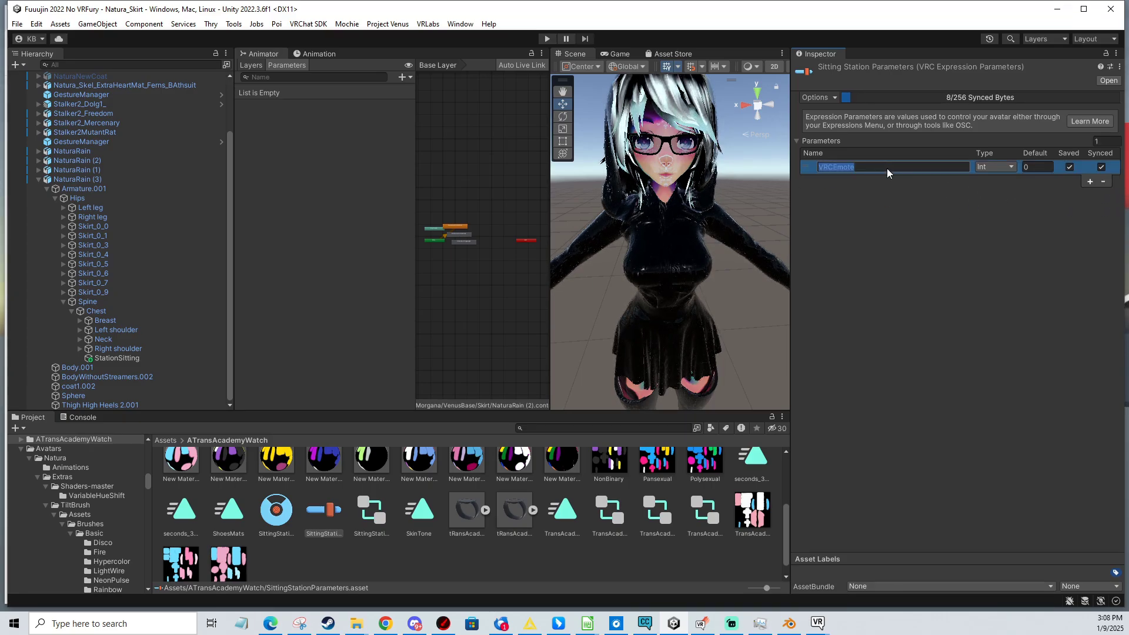
{"action": "type", "text": "SittingStationHeight"}
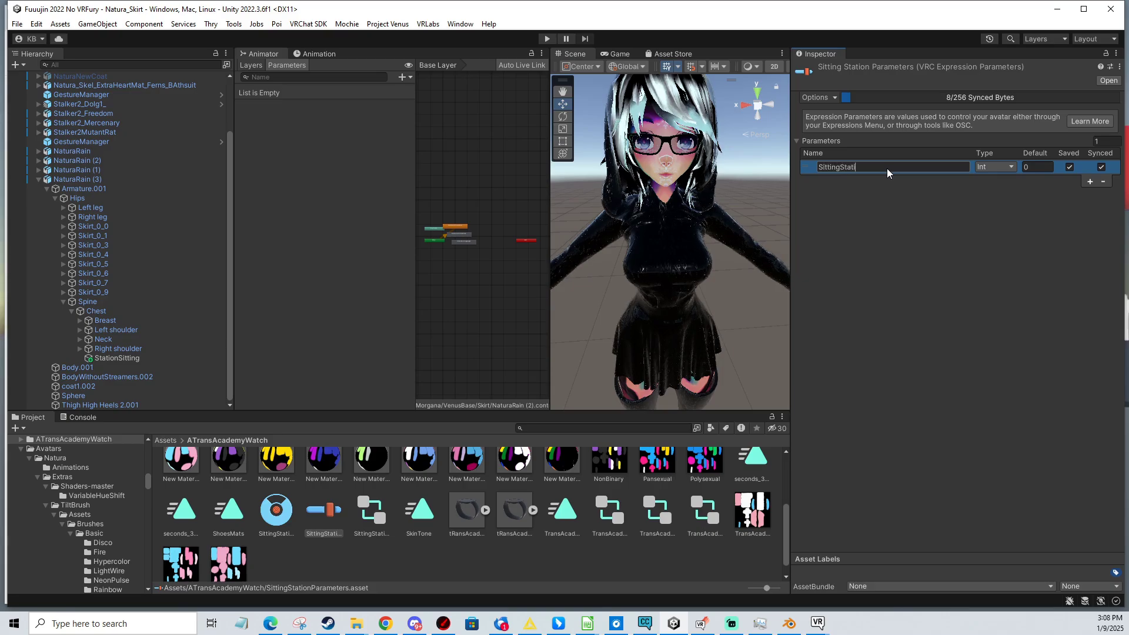
{"action": "left_click", "coordinate": [994, 167]}
{"action": "left_click", "coordinate": [1003, 193]}
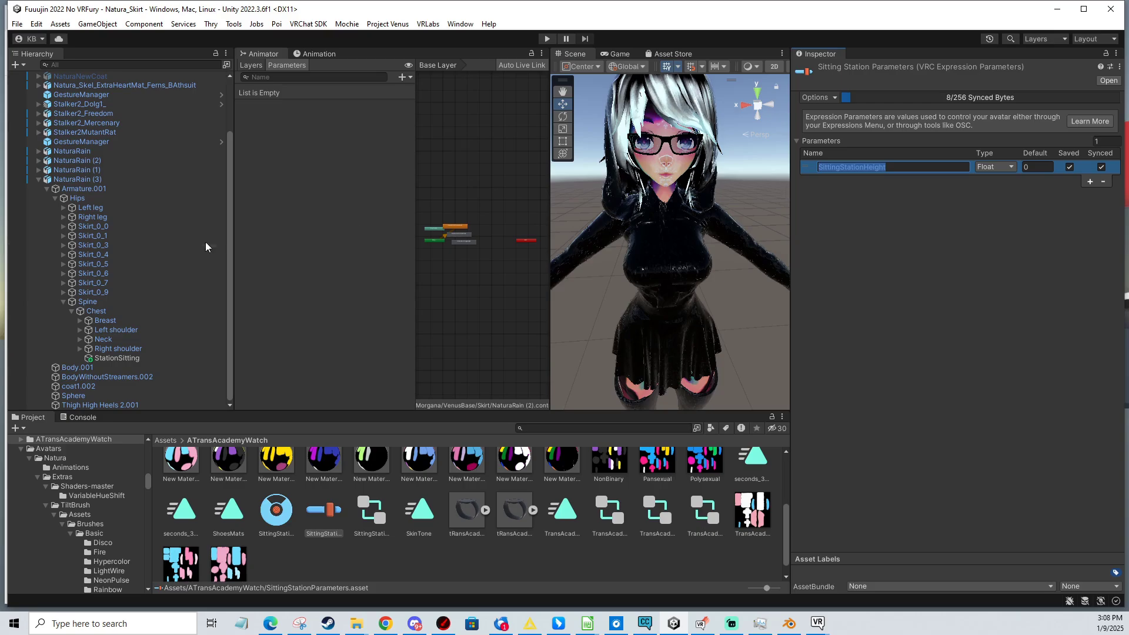
- Open NaturaRain (3)'s expressions menu asset and add a control named "Sitting Station Height"
{"action": "left_click", "coordinate": [130, 179]}
{"action": "scroll", "coordinate": [966, 371], "scroll_direction": "down", "scroll_amount": 10}
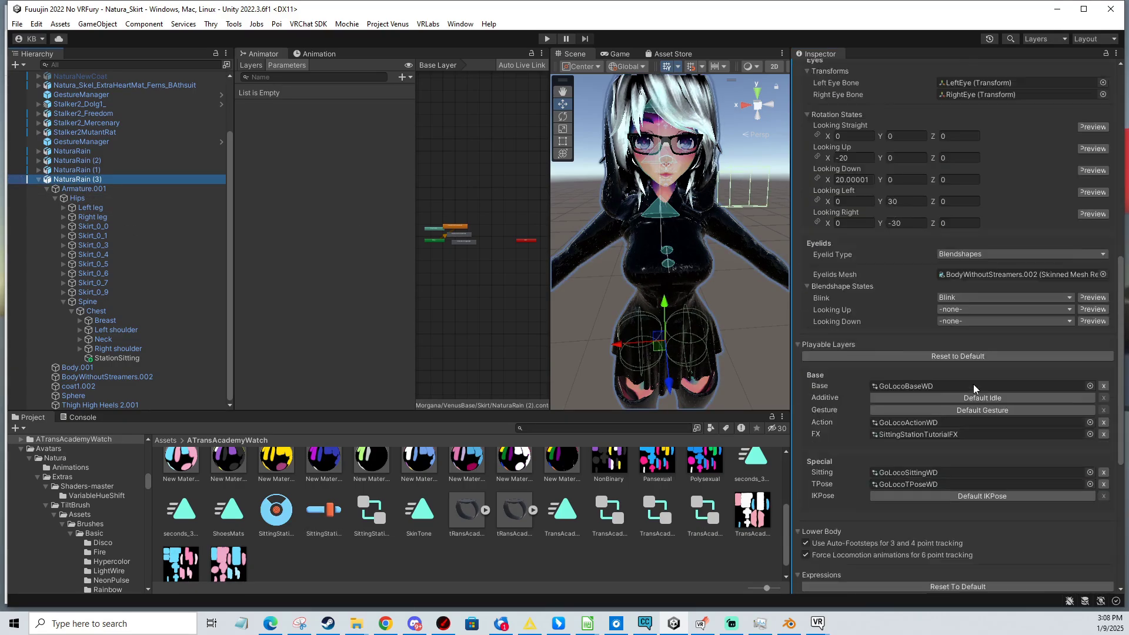
{"action": "scroll", "coordinate": [970, 418], "scroll_direction": "down", "scroll_amount": 5}
{"action": "double_click", "coordinate": [961, 410]}
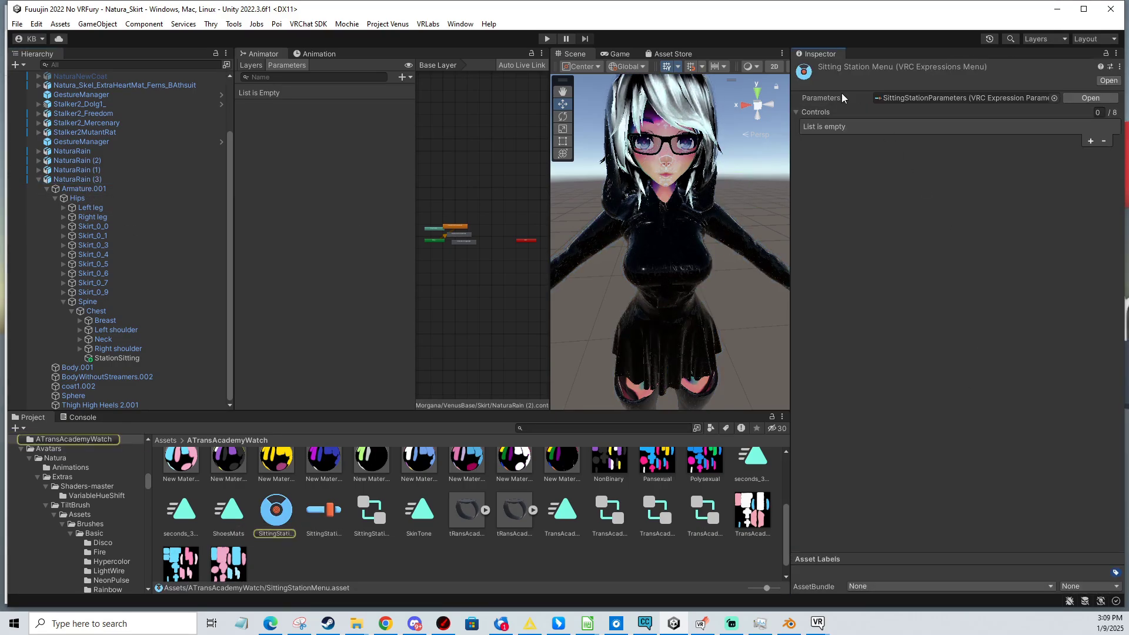
{"action": "left_click", "coordinate": [1091, 141]}
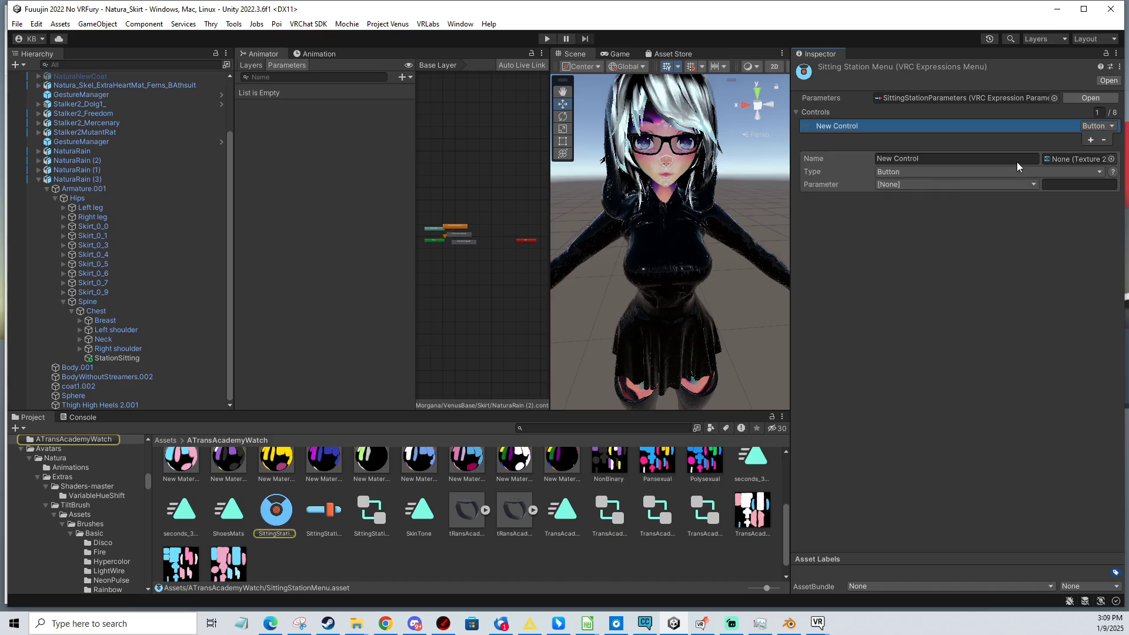
{"action": "left_click", "coordinate": [943, 158]}
{"action": "type", "text": "SittingStationHeight"}
{"action": "left_click", "coordinate": [901, 157]}
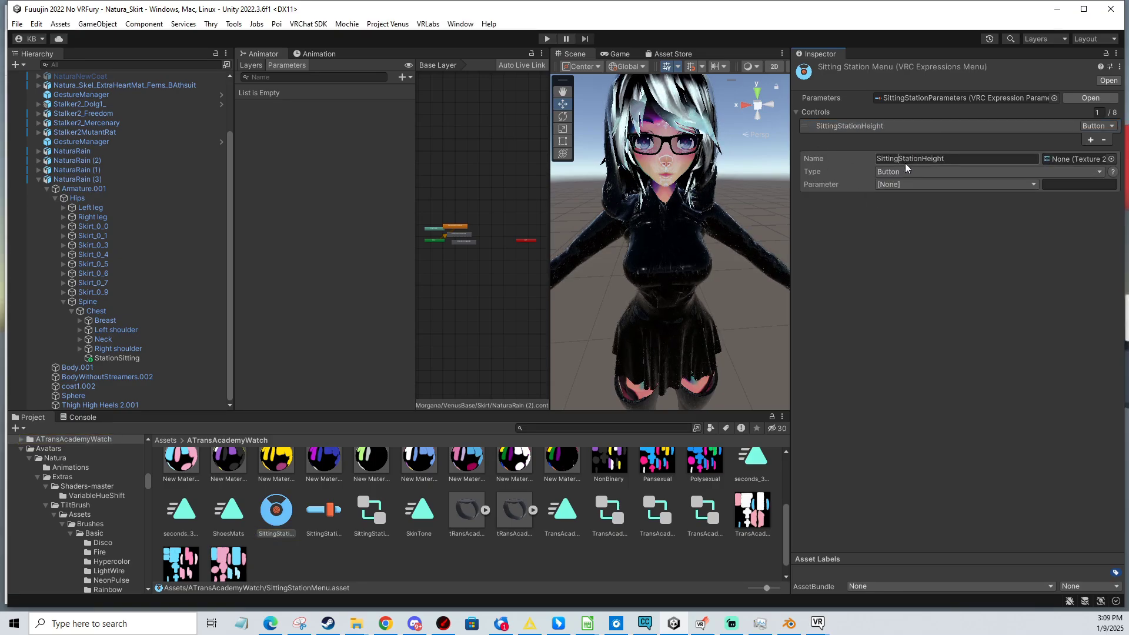
{"action": "left_click", "coordinate": [926, 157]}
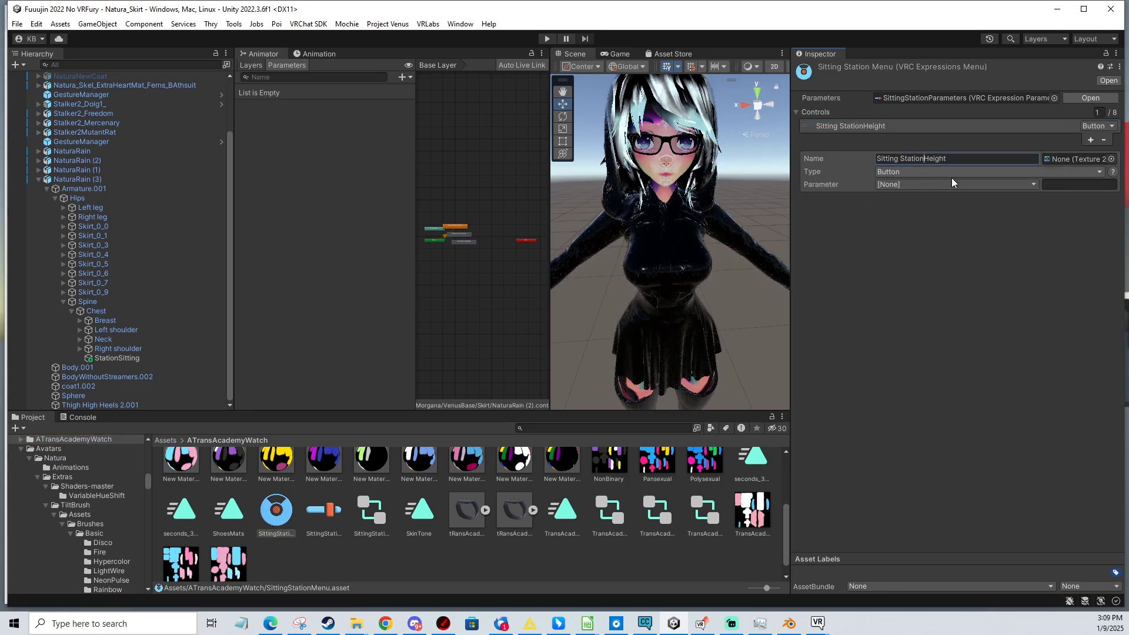
- Set the Sitting Station Height control's type to RadialPuppet and its rotation parameter to SittingStationHeight
{"action": "left_click", "coordinate": [902, 171]}
{"action": "left_click", "coordinate": [939, 251]}
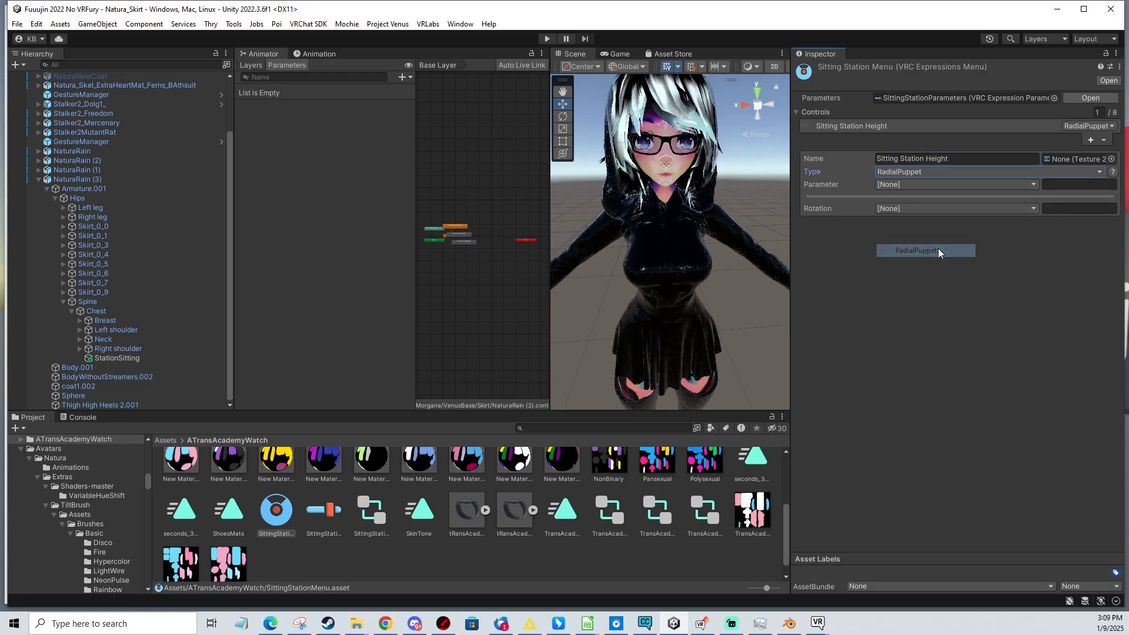
{"action": "left_click", "coordinate": [905, 209]}
{"action": "left_click", "coordinate": [935, 235]}
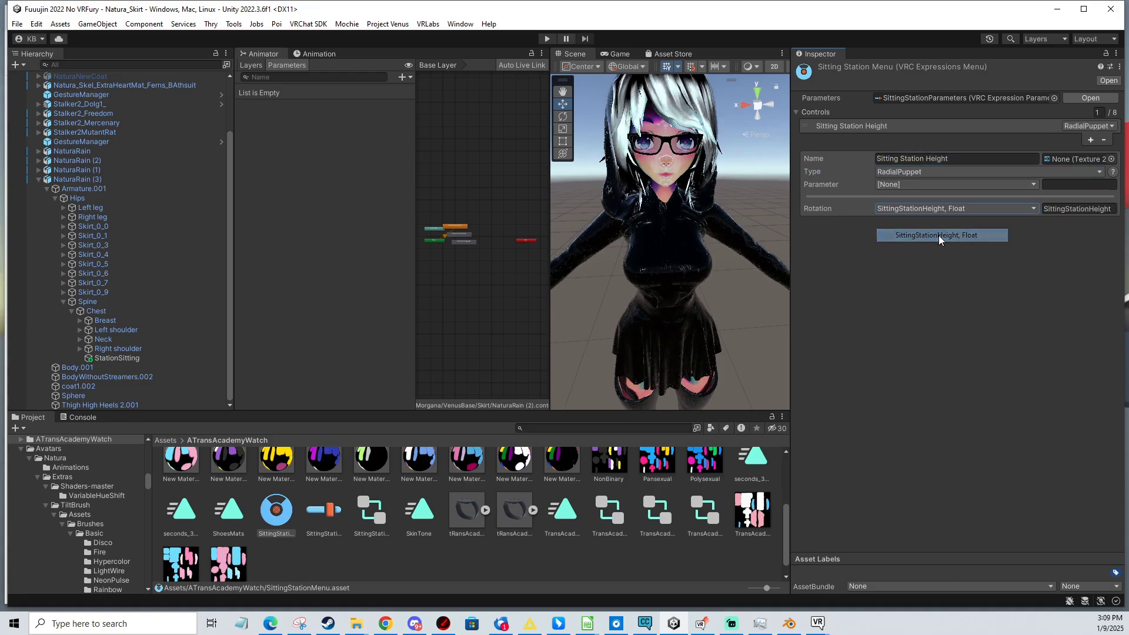
- Open NaturaRain (3)'s SittingStationTutorialFX controller and add a Float parameter
{"action": "left_click", "coordinate": [76, 179]}
{"action": "scroll", "coordinate": [929, 360], "scroll_direction": "down", "scroll_amount": 10}
{"action": "scroll", "coordinate": [929, 361], "scroll_direction": "down", "scroll_amount": 6}
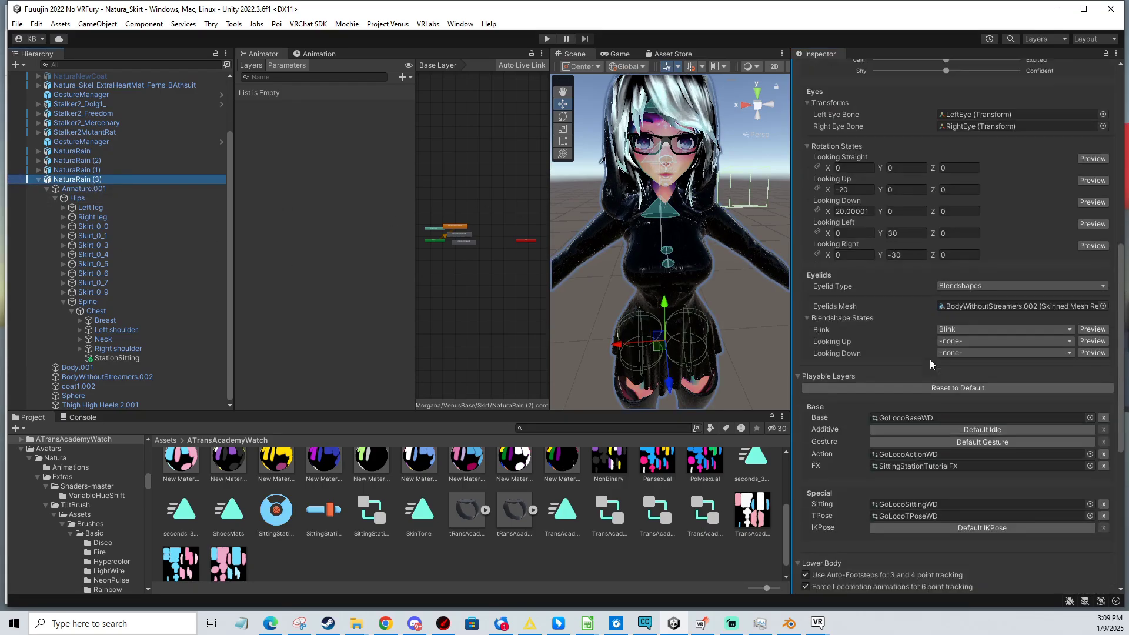
{"action": "double_click", "coordinate": [919, 401]}
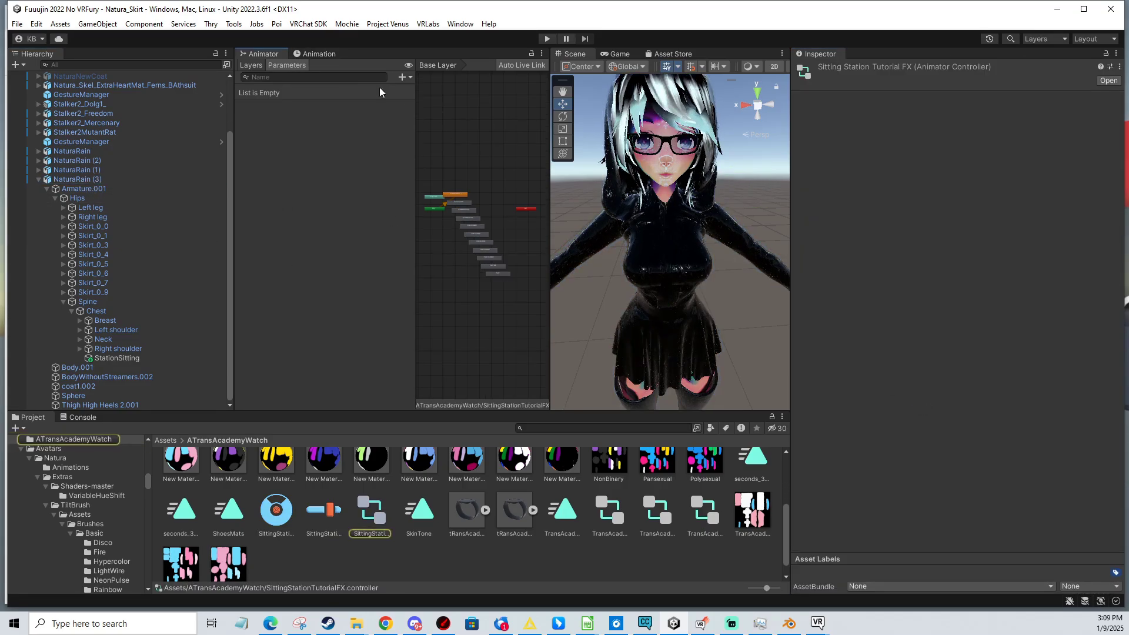
{"action": "left_click", "coordinate": [402, 77]}
{"action": "left_click", "coordinate": [418, 91]}
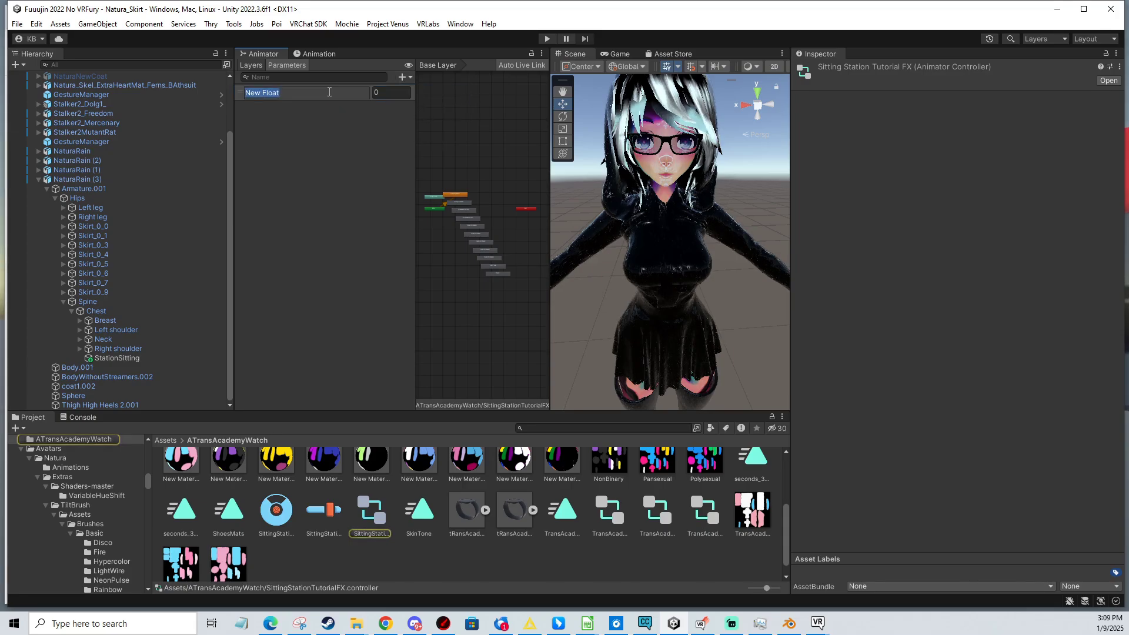
- Add an animator layer named SittingStationHeight and set its weight to 1
{"action": "left_click", "coordinate": [252, 67]}
{"action": "left_click", "coordinate": [405, 77]}
{"action": "type", "text": "SittingStationHeight"}
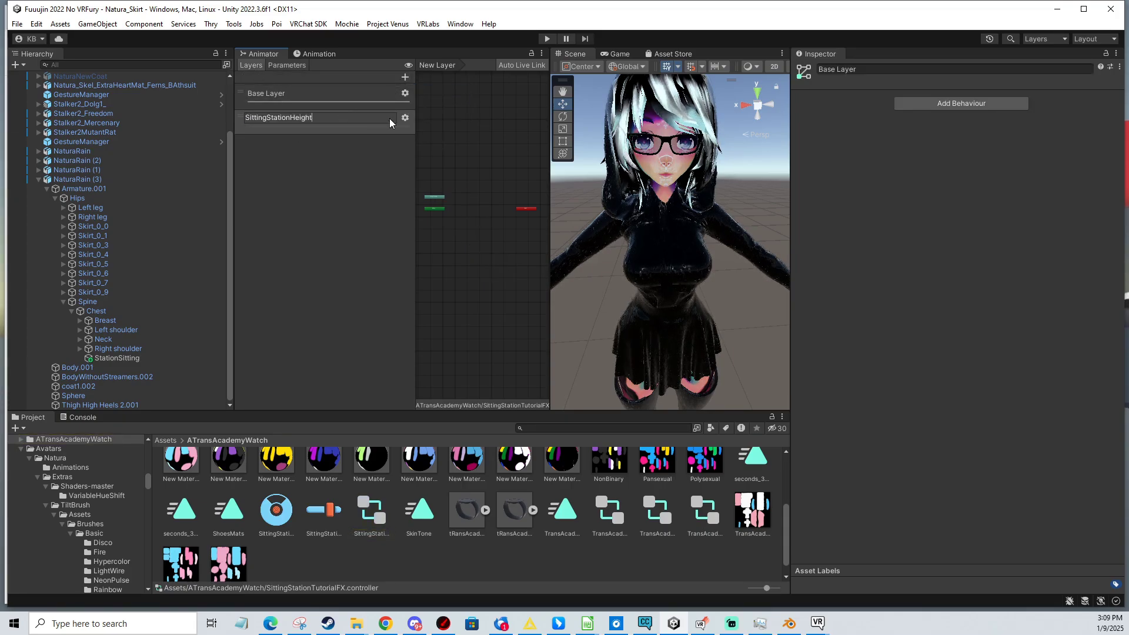
{"action": "key", "text": "Return"}
{"action": "left_click", "coordinate": [405, 117]}
{"action": "left_click_drag", "start_coordinate": [484, 120], "coordinate": [559, 129]}
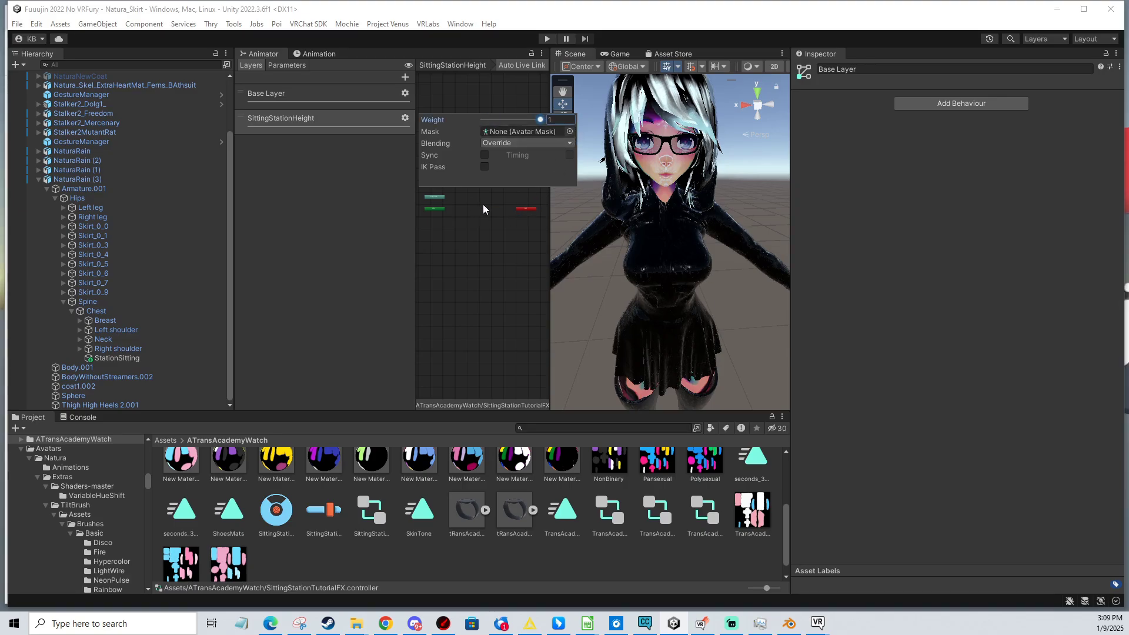
- Create a new animation clip named StationSittingHeight in the ATransAcademyWatch folder
{"action": "left_click", "coordinate": [317, 54]}
{"action": "left_click", "coordinate": [308, 77]}
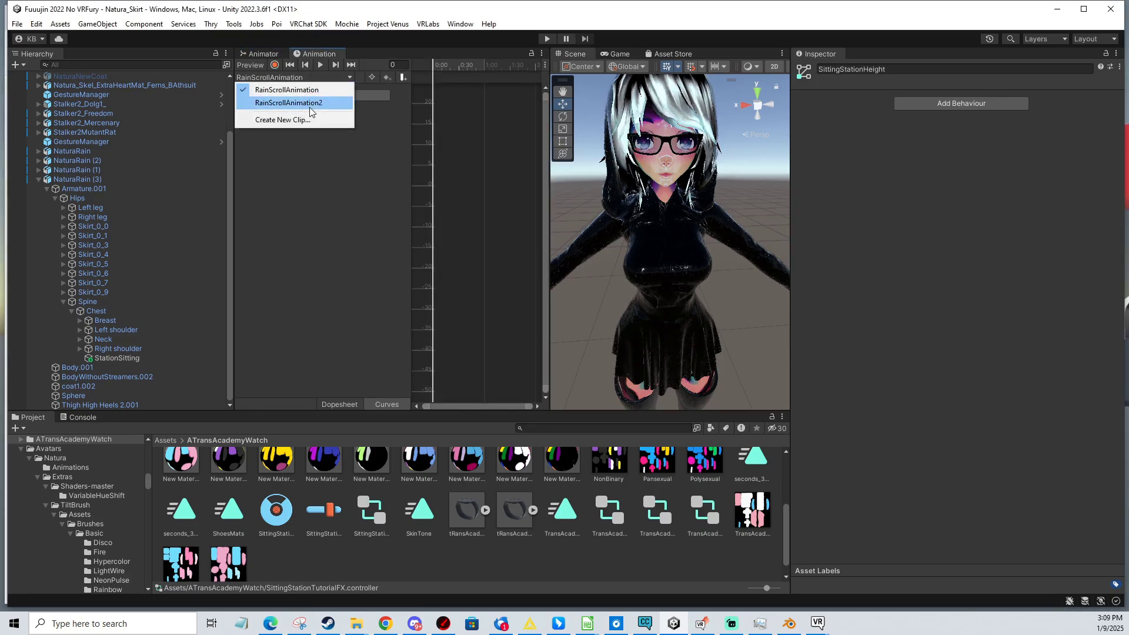
{"action": "left_click", "coordinate": [298, 119]}
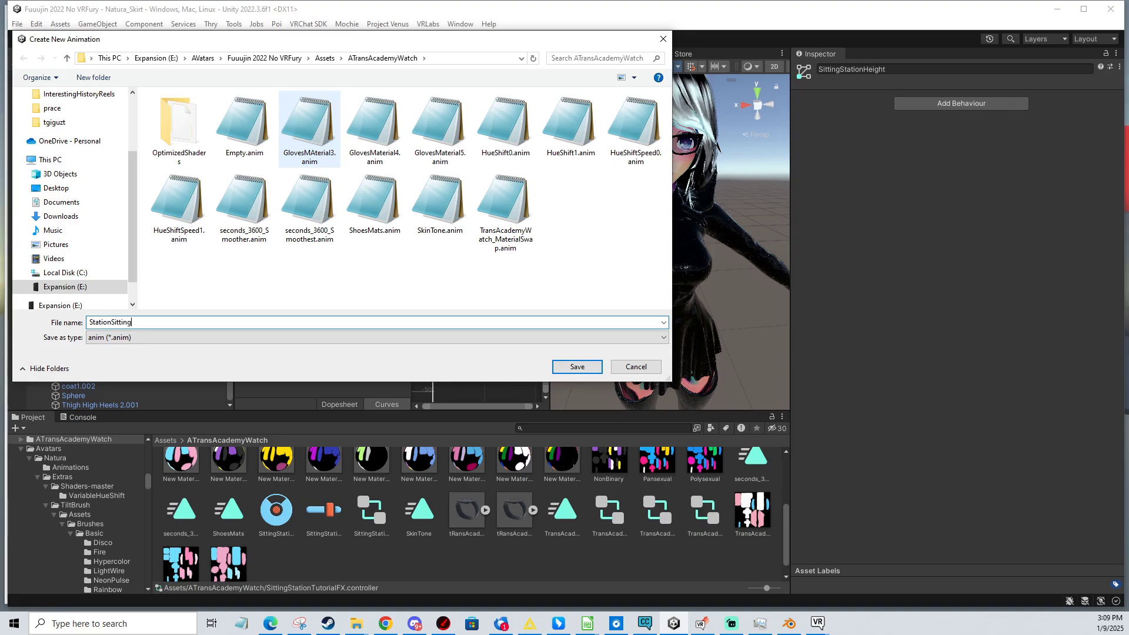
{"action": "key", "text": "Return"}
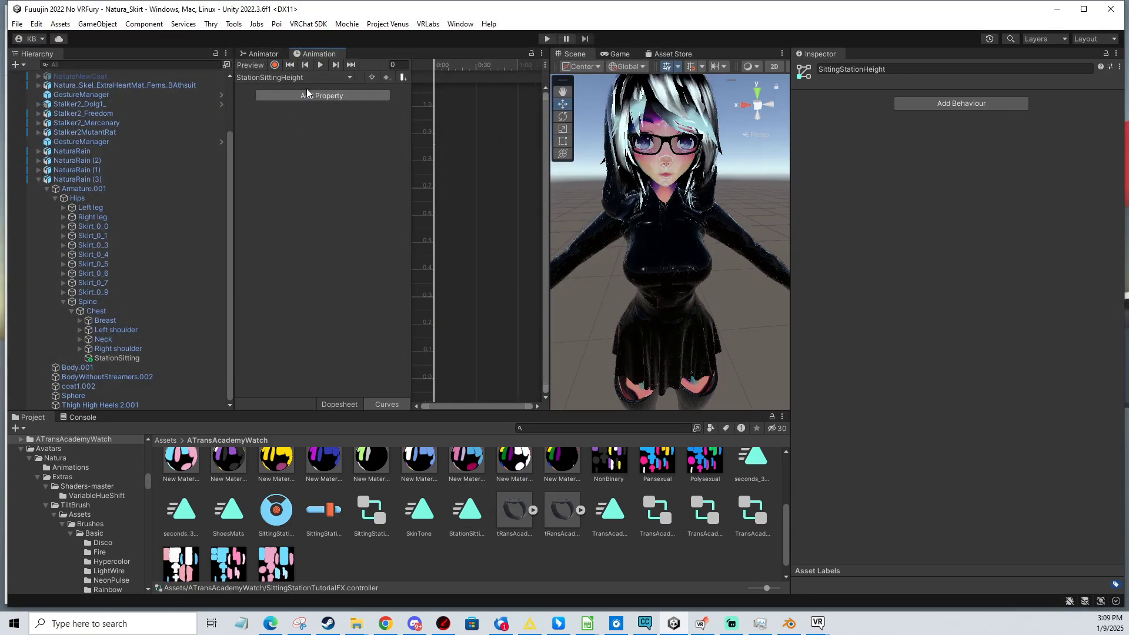
- Record a keyframe at frame 0 of the StationSittingHeight clip, lowering StationSitting beside the legs to about Y -6.35, Z -0.92
{"action": "left_click", "coordinate": [274, 65]}
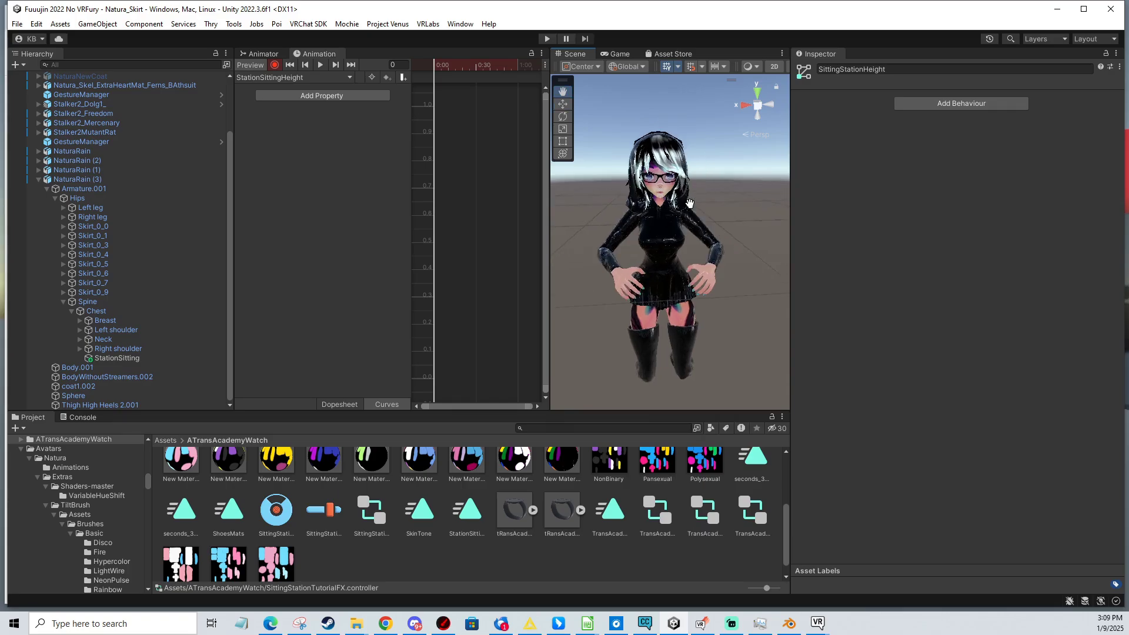
{"action": "left_click", "coordinate": [109, 359]}
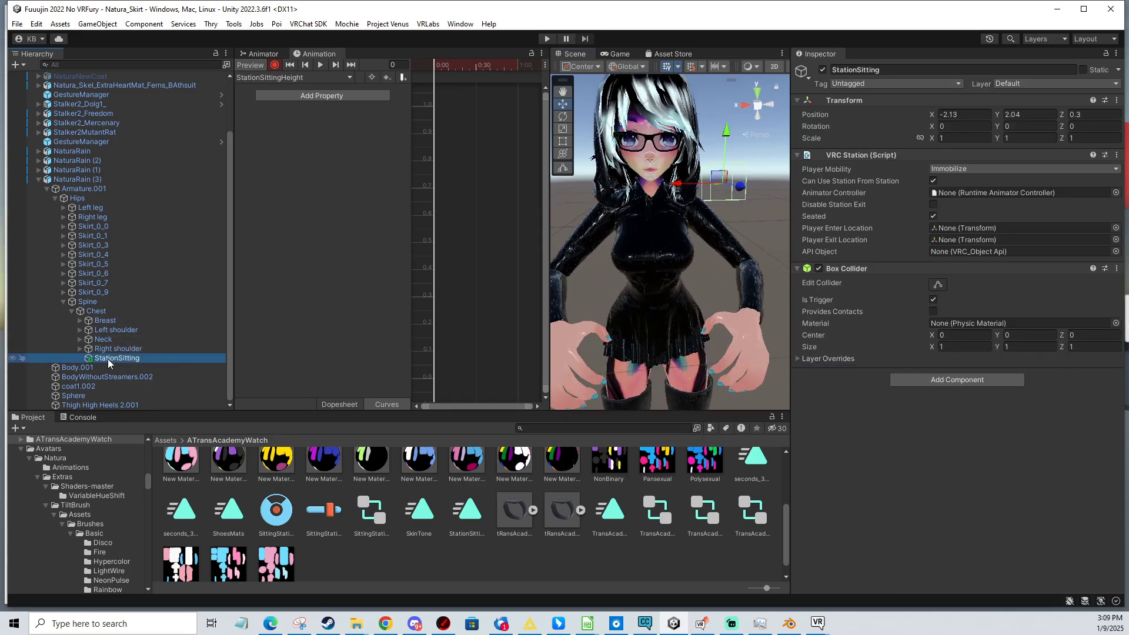
{"action": "middle_click_drag", "start_coordinate": [727, 202], "coordinate": [690, 179]}
{"action": "left_click_drag", "start_coordinate": [722, 84], "coordinate": [735, 316]}
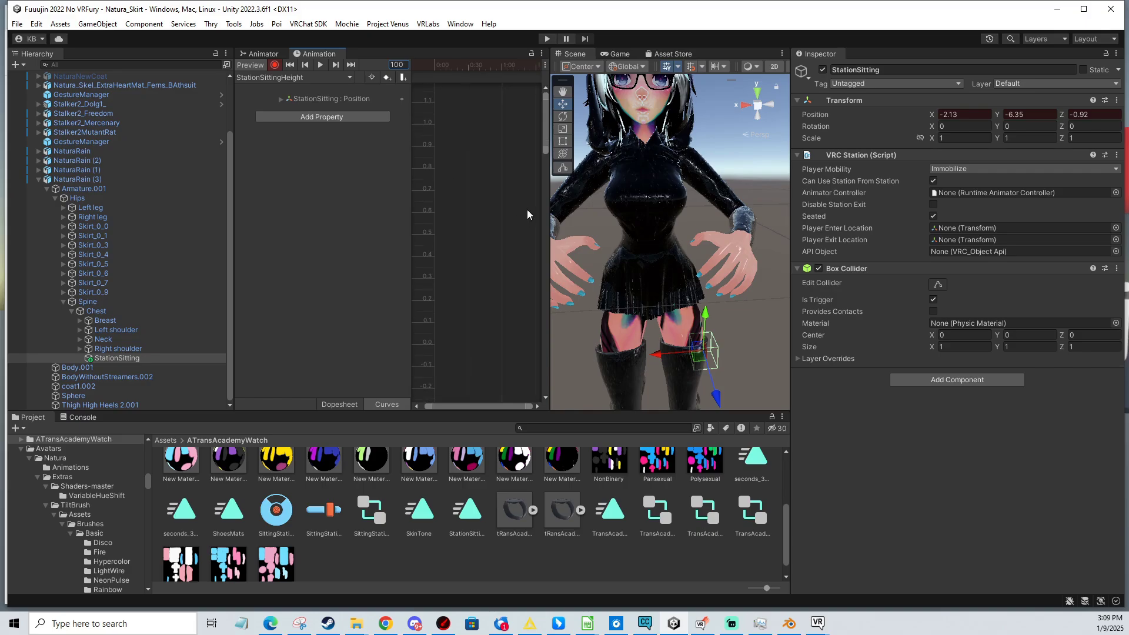
- Record a keyframe at frame 100, raising StationSitting beside the head to about Y 3.47, Z 0.51
{"action": "scroll", "coordinate": [527, 210], "scroll_direction": "down", "scroll_amount": 15}
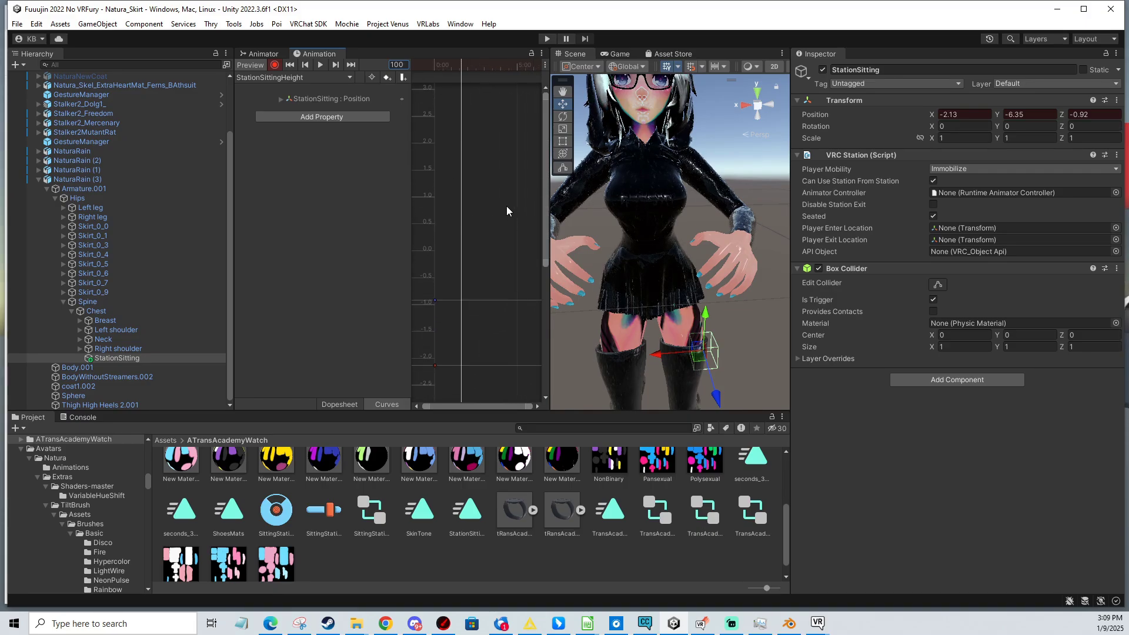
{"action": "scroll", "coordinate": [506, 206], "scroll_direction": "down", "scroll_amount": 5}
{"action": "middle_click_drag", "start_coordinate": [506, 206], "coordinate": [471, 371]}
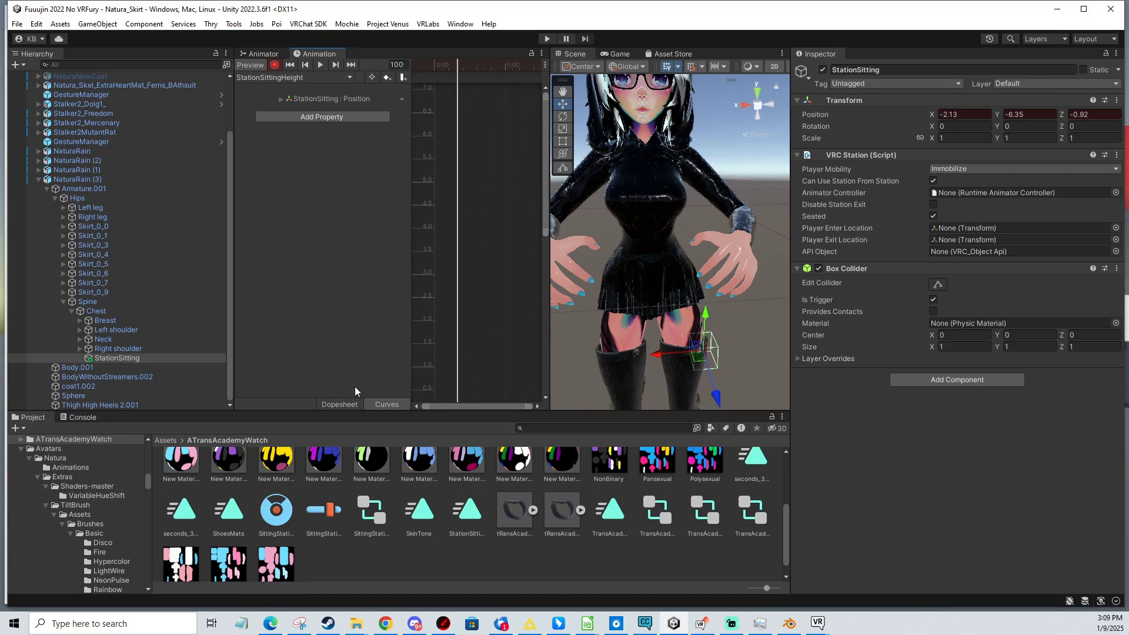
{"action": "left_click", "coordinate": [338, 405]}
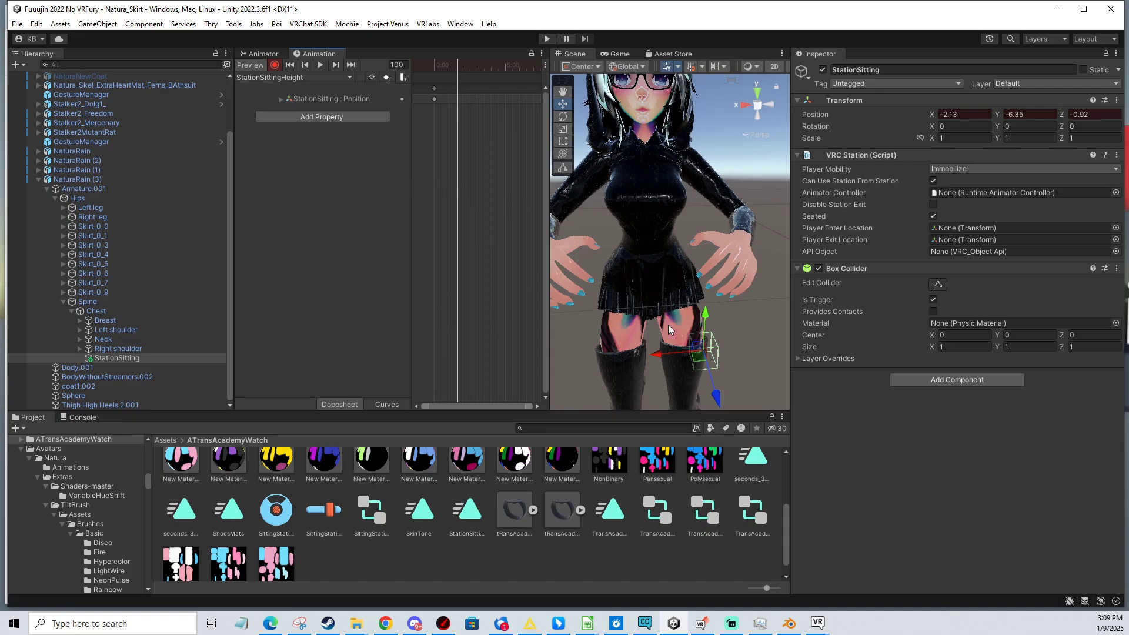
{"action": "middle_click_drag", "start_coordinate": [709, 77], "coordinate": [710, 152]}
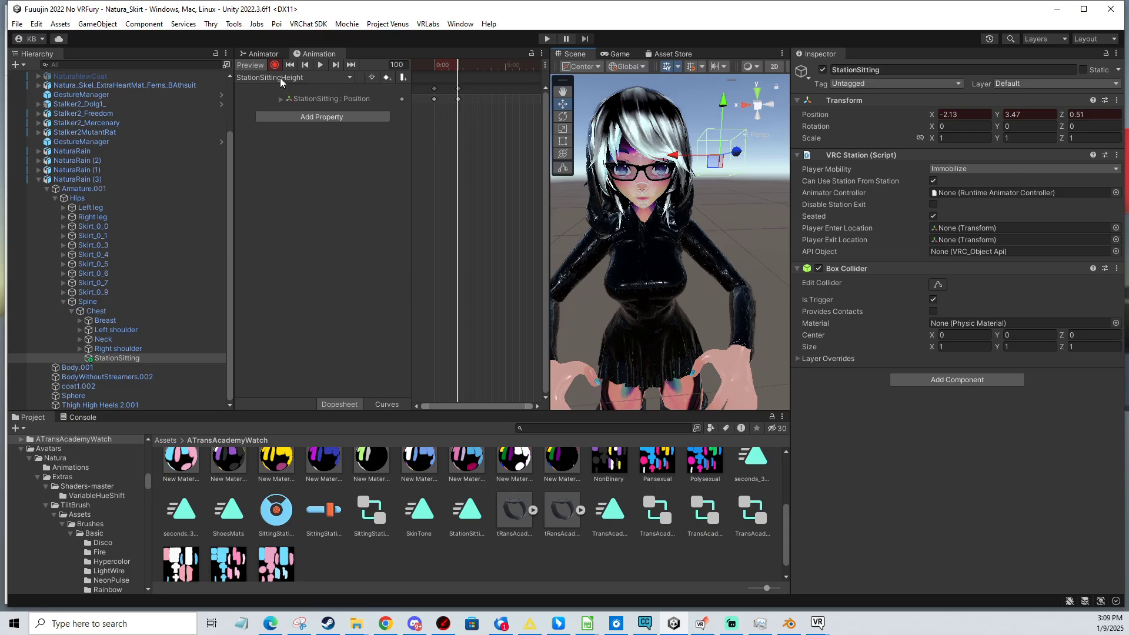
- Set both tangents of the first and last keys on StationSitting's green Y position curve to Linear
{"action": "left_click", "coordinate": [386, 404]}
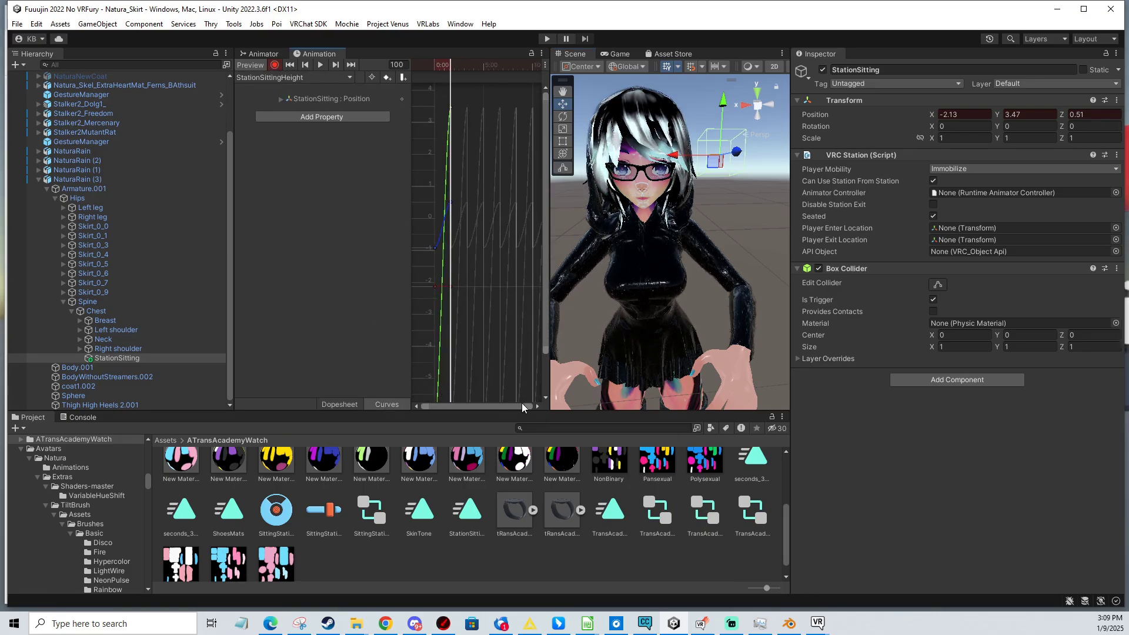
{"action": "left_click_drag", "start_coordinate": [530, 404], "coordinate": [435, 405]}
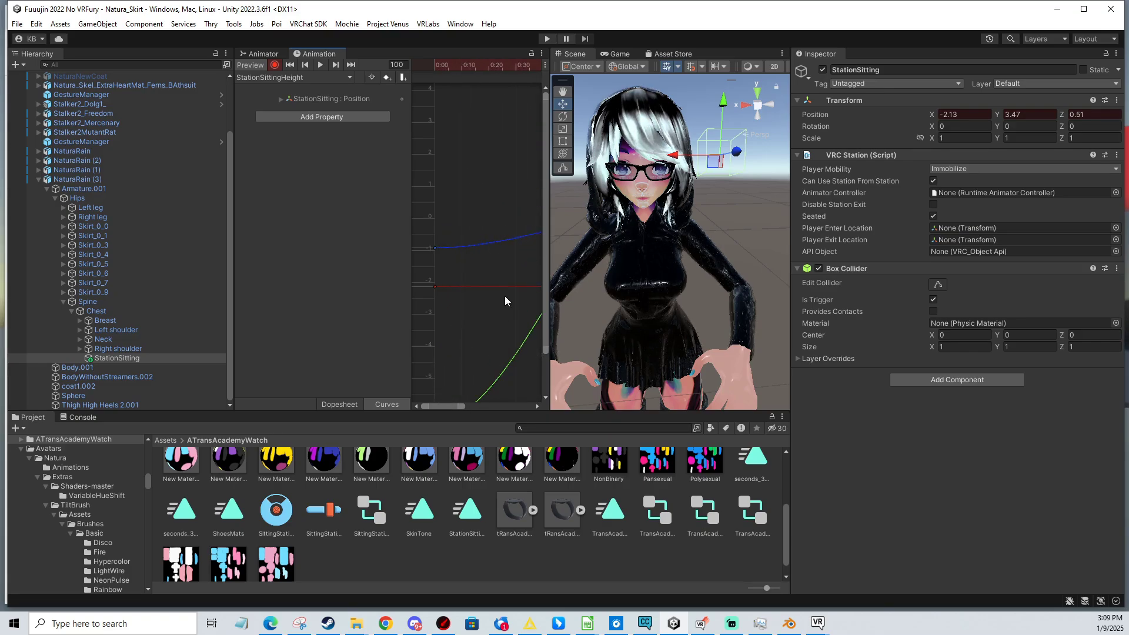
{"action": "scroll", "coordinate": [510, 289], "scroll_direction": "down", "scroll_amount": 3}
{"action": "scroll", "coordinate": [488, 276], "scroll_direction": "down", "scroll_amount": 3}
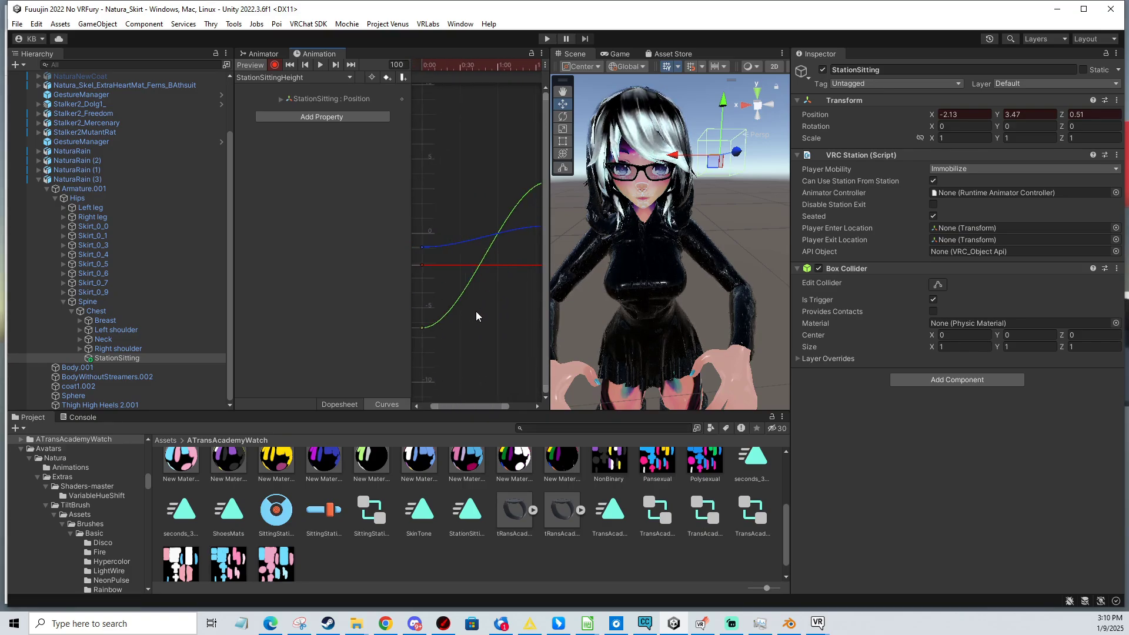
{"action": "left_click", "coordinate": [423, 328]}
{"action": "mouse_move", "coordinate": [530, 221]}
{"action": "middle_mouse_down"}
{"action": "mouse_move", "coordinate": [511, 262]}
{"action": "mouse_move", "coordinate": [514, 216]}
{"action": "middle_mouse_up"}
{"action": "left_click", "coordinate": [529, 222], "text": "shift"}
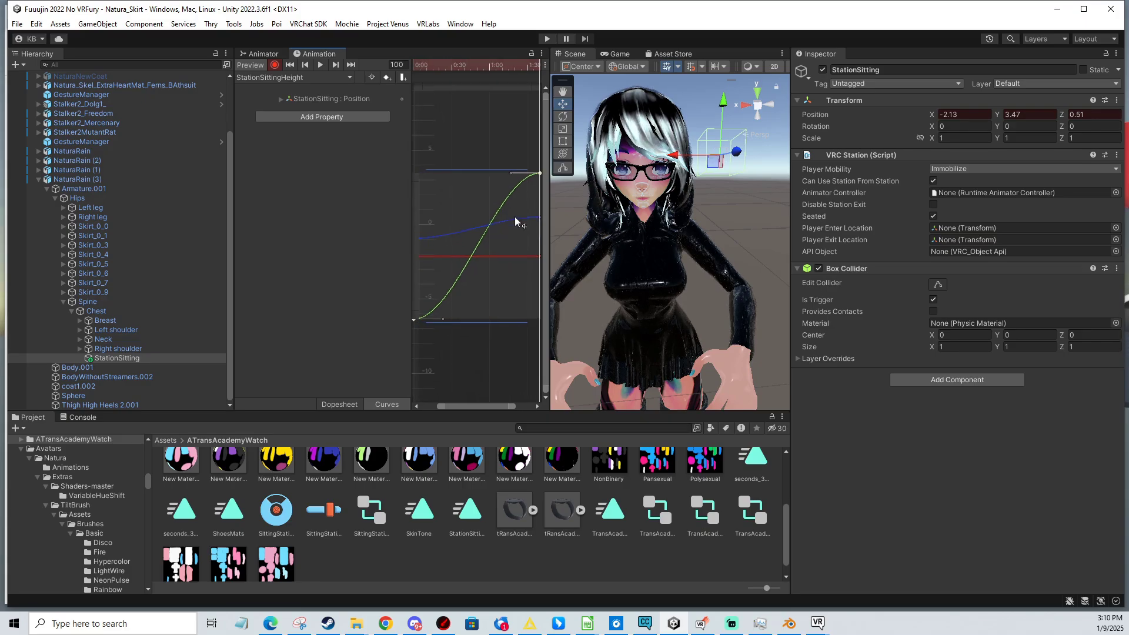
{"action": "middle_click_drag", "start_coordinate": [469, 269], "coordinate": [482, 278]}
{"action": "right_click", "coordinate": [431, 317]}
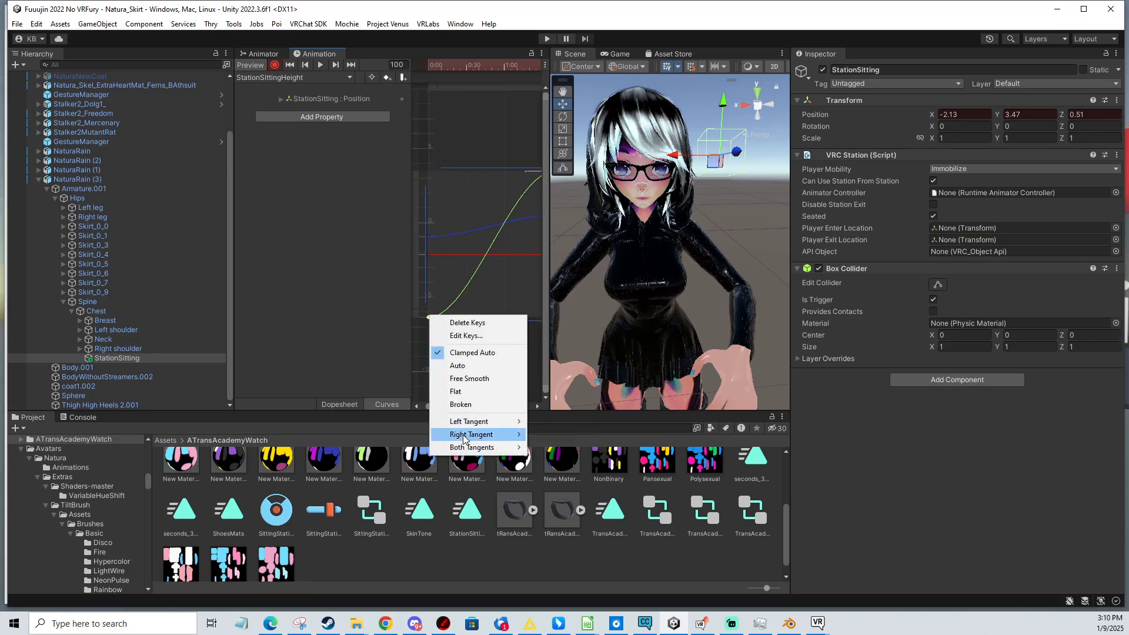
{"action": "mouse_move", "coordinate": [494, 448]}
{"action": "left_click", "coordinate": [549, 460]}
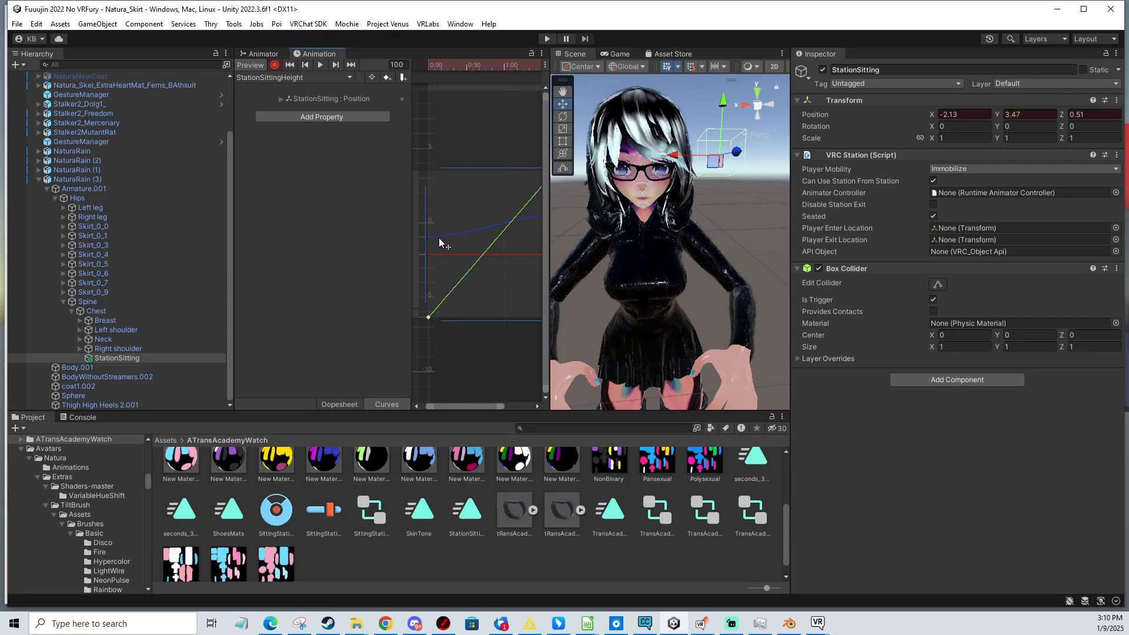
- Make the keys on StationSitting's blue Z position curve linear too, and scrub the timeline to preview the movement
{"action": "middle_click_drag", "start_coordinate": [468, 257], "coordinate": [419, 287]}
{"action": "left_click", "coordinate": [480, 357]}
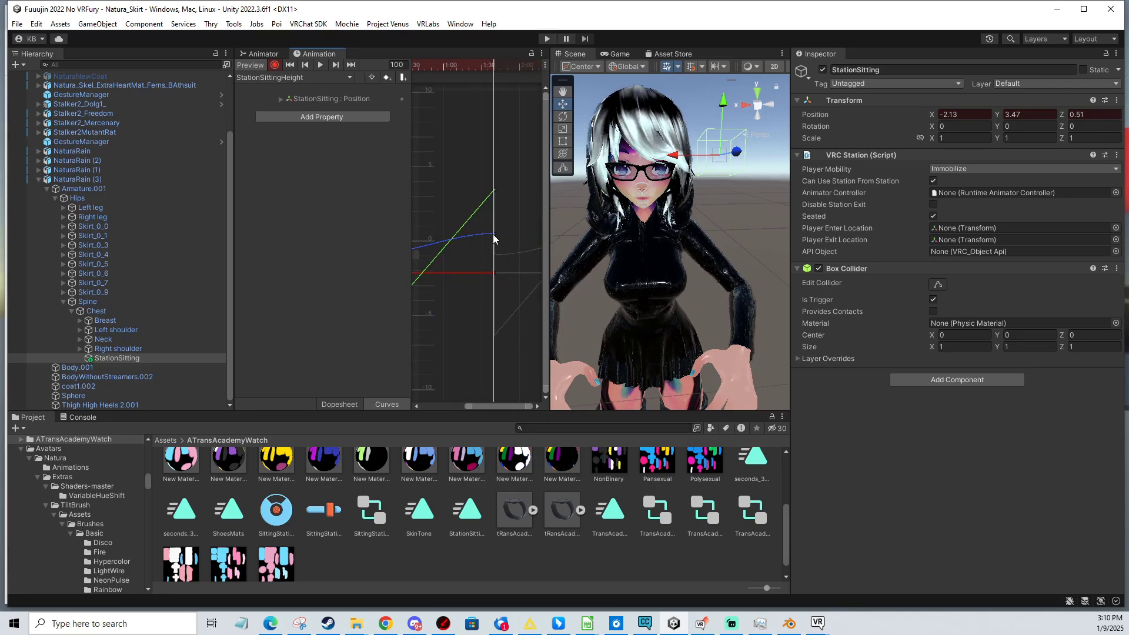
{"action": "left_click", "coordinate": [494, 236]}
{"action": "right_click", "coordinate": [494, 236]}
{"action": "mouse_move", "coordinate": [525, 368]}
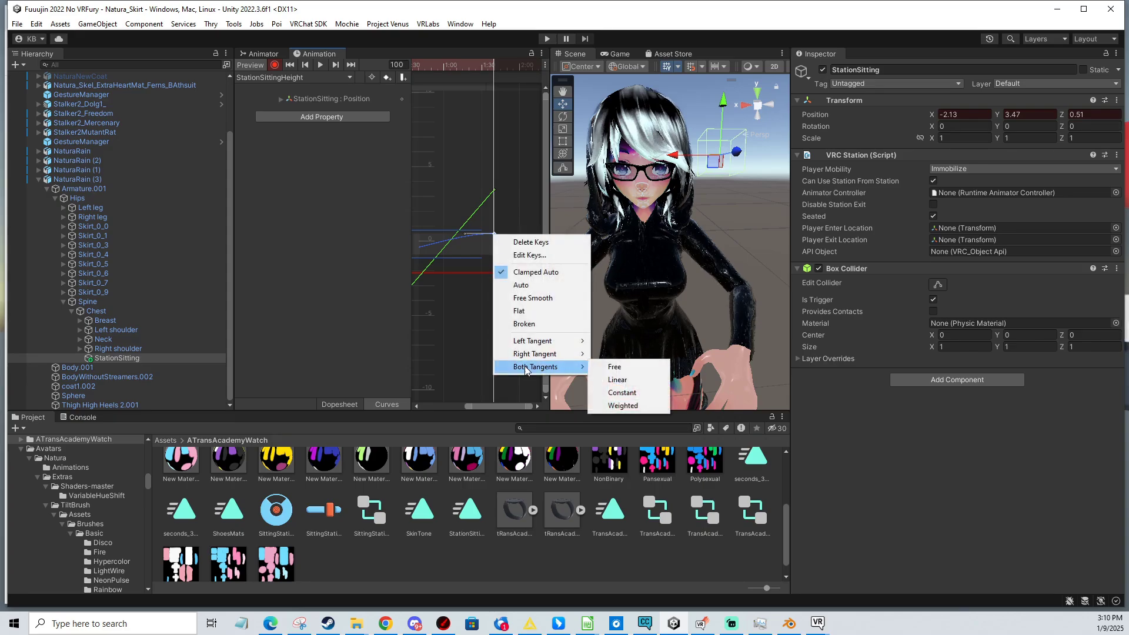
{"action": "left_click", "coordinate": [600, 393]}
{"action": "key", "text": "f"}
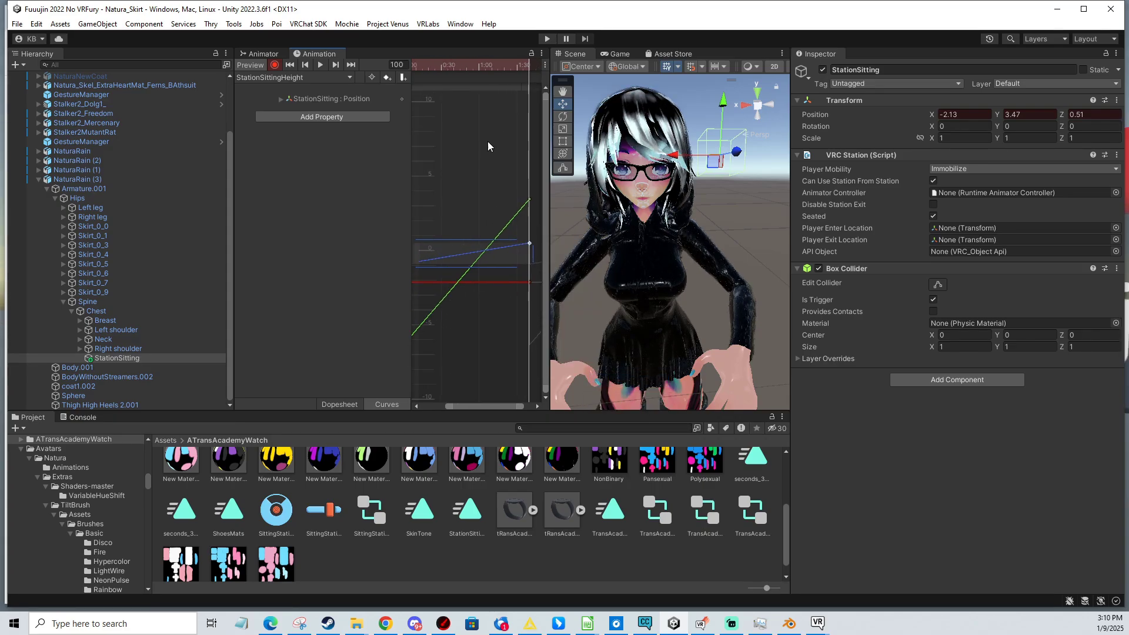
{"action": "scroll", "coordinate": [481, 138], "scroll_direction": "down", "scroll_amount": 2}
{"action": "left_click_drag", "start_coordinate": [514, 69], "coordinate": [436, 89]}
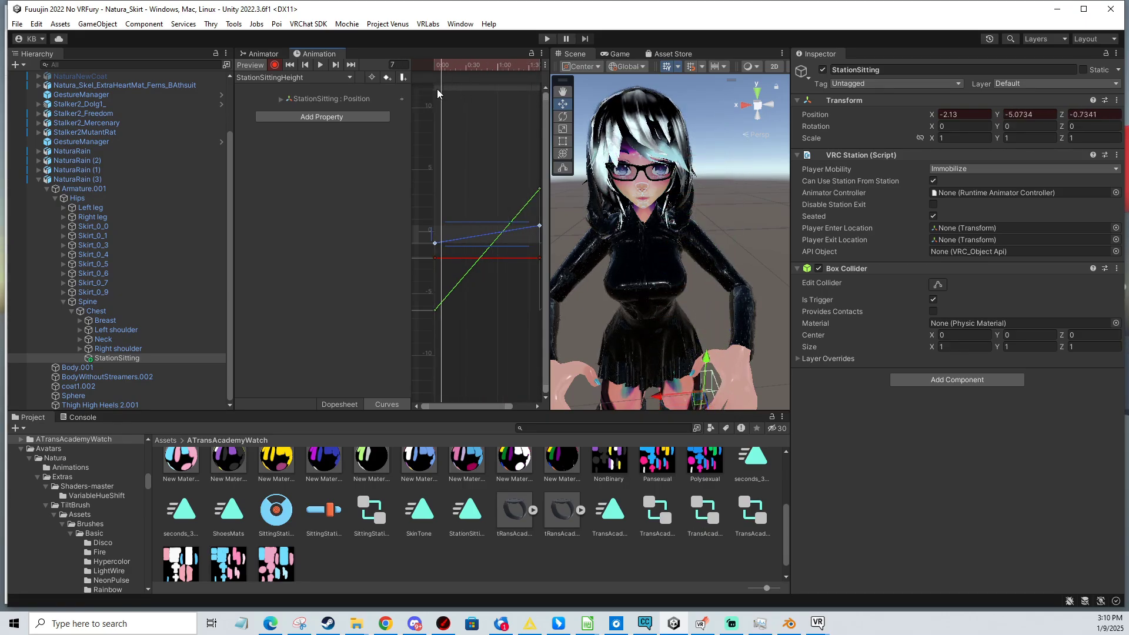
- Add the StationSittingHeight clip as a state in the SittingStationHeight layer and drive its Motion Time with the SittingStationHeight parameter
{"action": "left_click", "coordinate": [263, 56]}
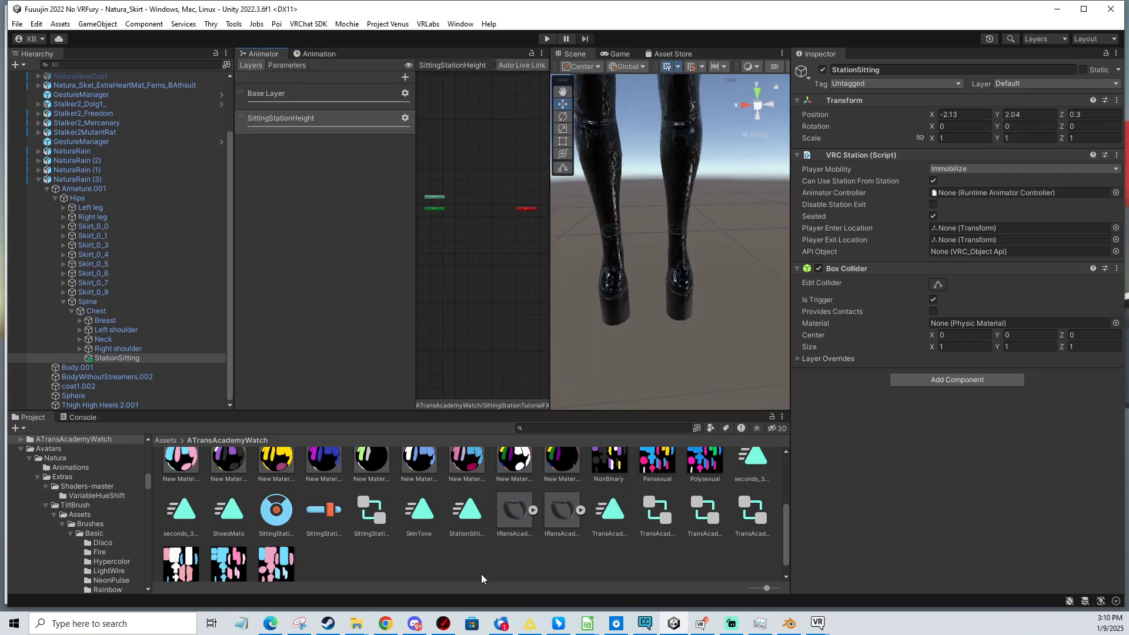
{"action": "left_click_drag", "start_coordinate": [471, 206], "coordinate": [479, 206]}
{"action": "left_click", "coordinate": [1065, 135]}
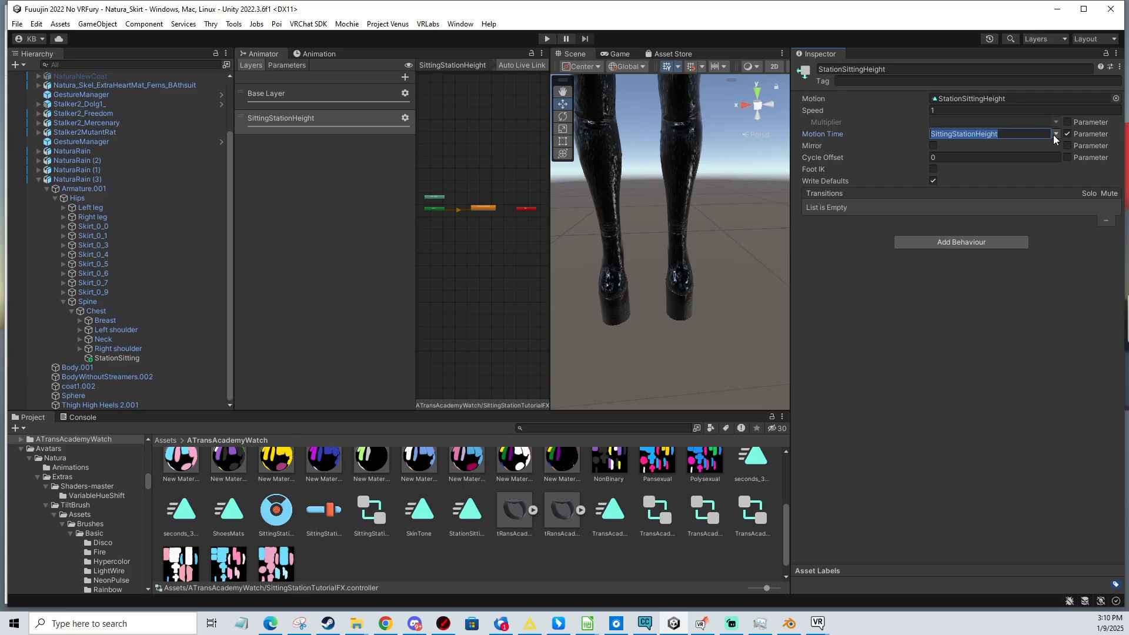
{"action": "left_click", "coordinate": [1055, 134]}
{"action": "left_click", "coordinate": [1053, 148]}
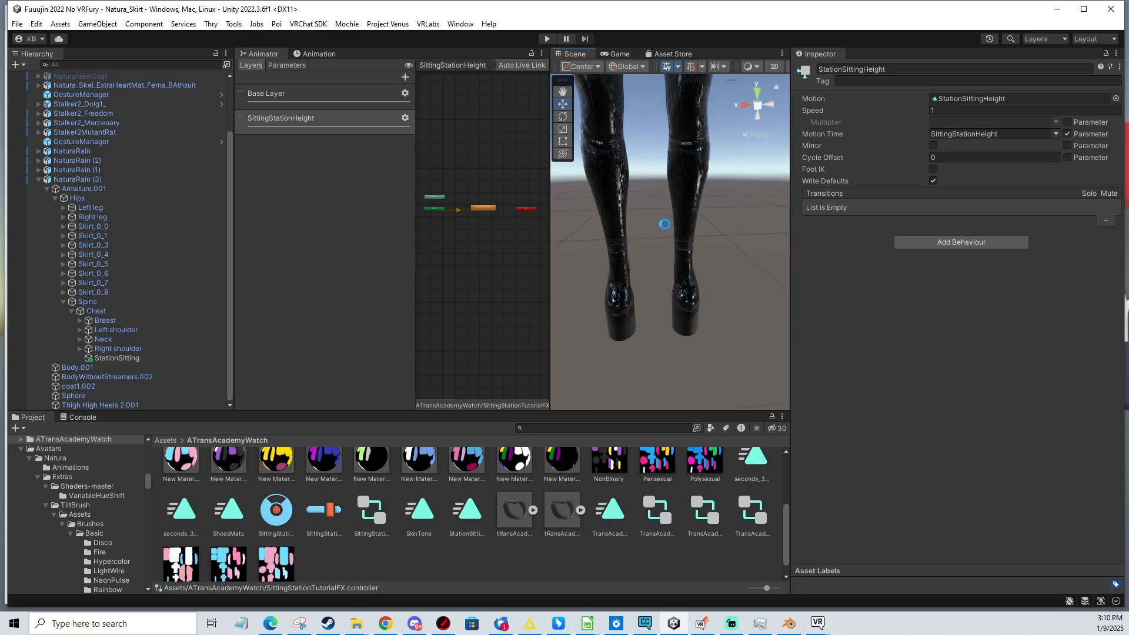
- Select NaturaRain (3) and look over the avatar in the scene
{"action": "left_click", "coordinate": [86, 180]}
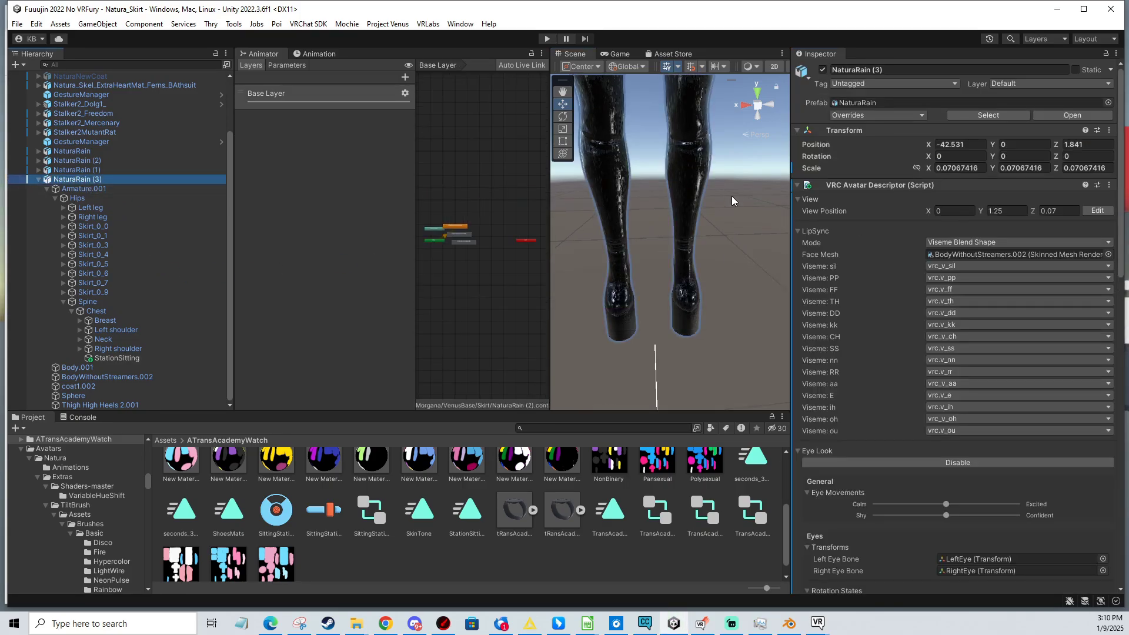
{"action": "middle_click_drag", "start_coordinate": [720, 202], "coordinate": [668, 290]}
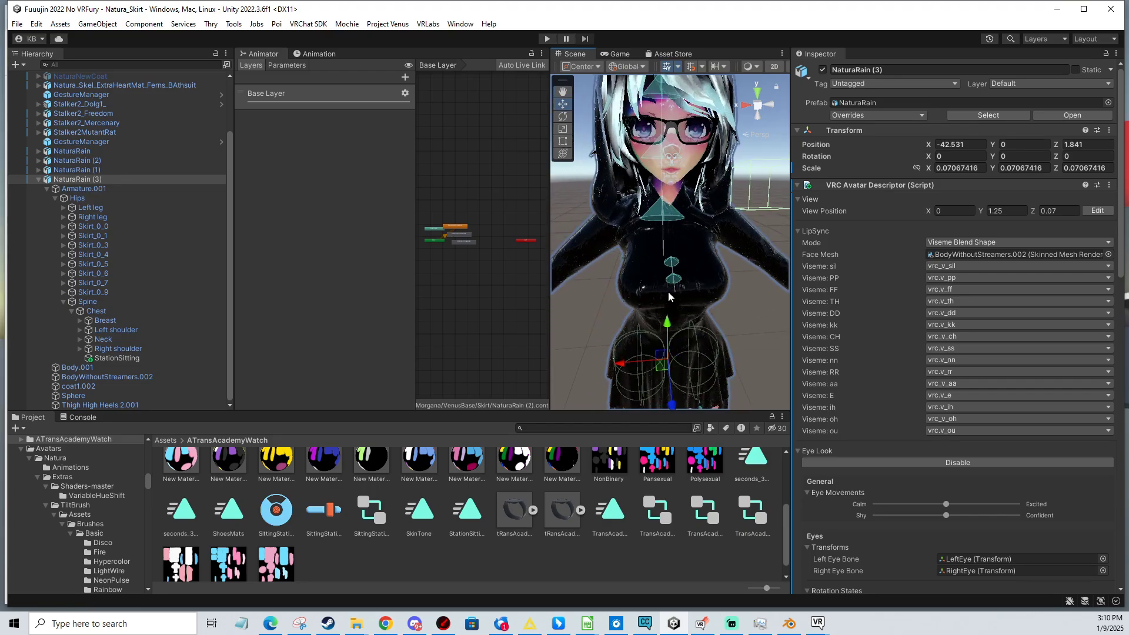
{"action": "scroll", "coordinate": [669, 293], "scroll_direction": "down", "scroll_amount": 3}
{"action": "scroll", "coordinate": [693, 308], "scroll_direction": "up", "scroll_amount": 6}
{"action": "scroll", "coordinate": [695, 309], "scroll_direction": "down", "scroll_amount": 4}
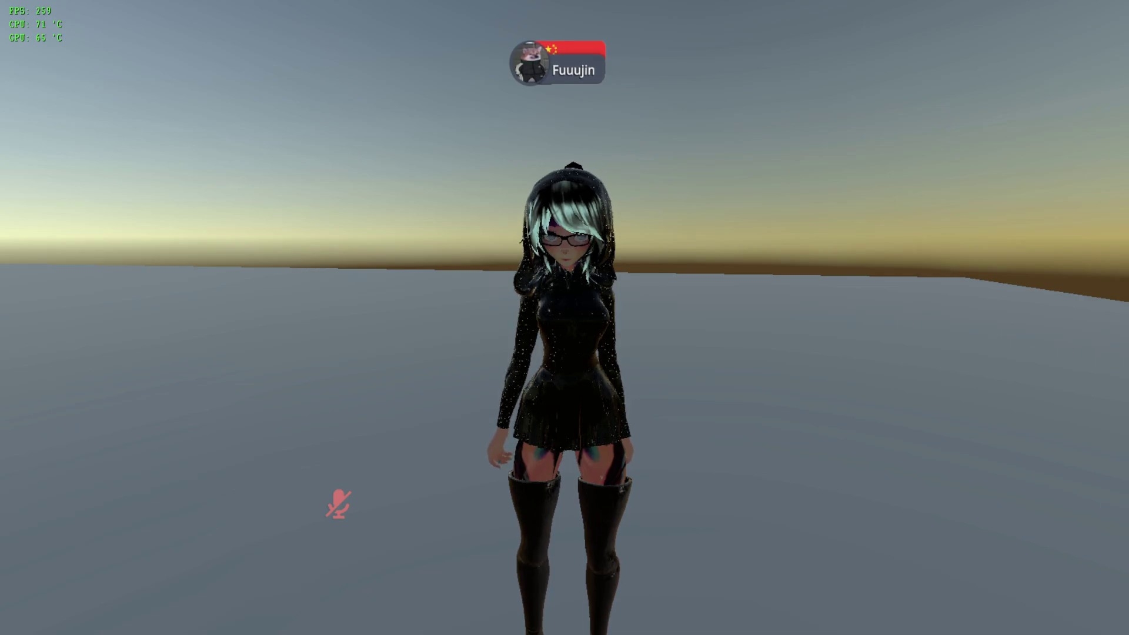
- In VRChat, sit on the avatar's station from the second client and switch to the wearer's client
{"action": "left_click", "coordinate": [709, 364]}
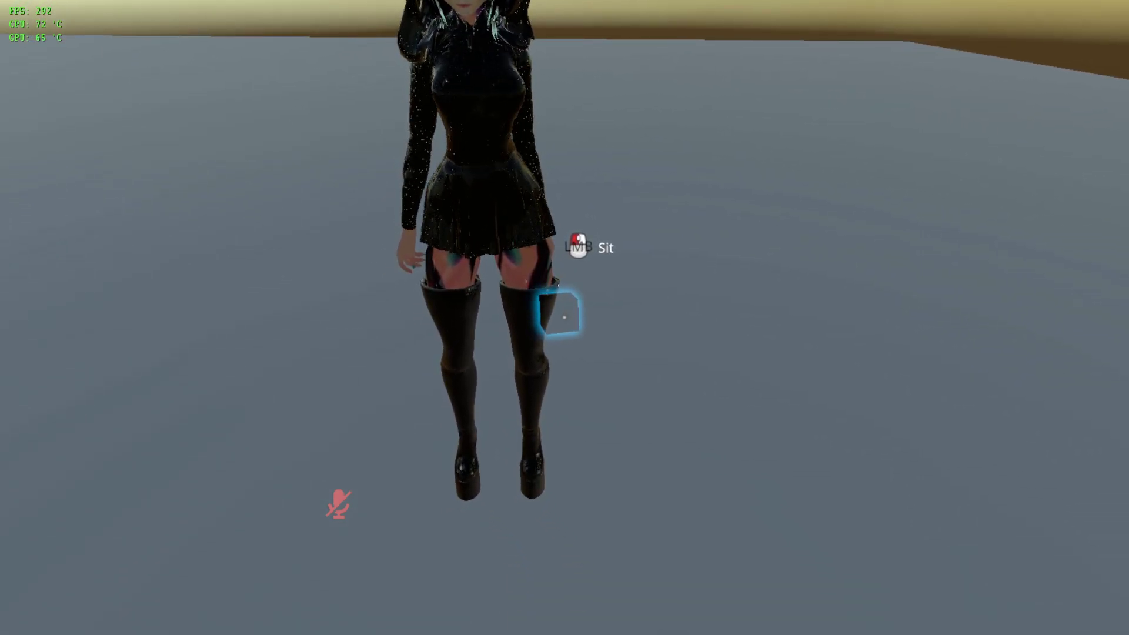
{"action": "left_click", "coordinate": [564, 317]}
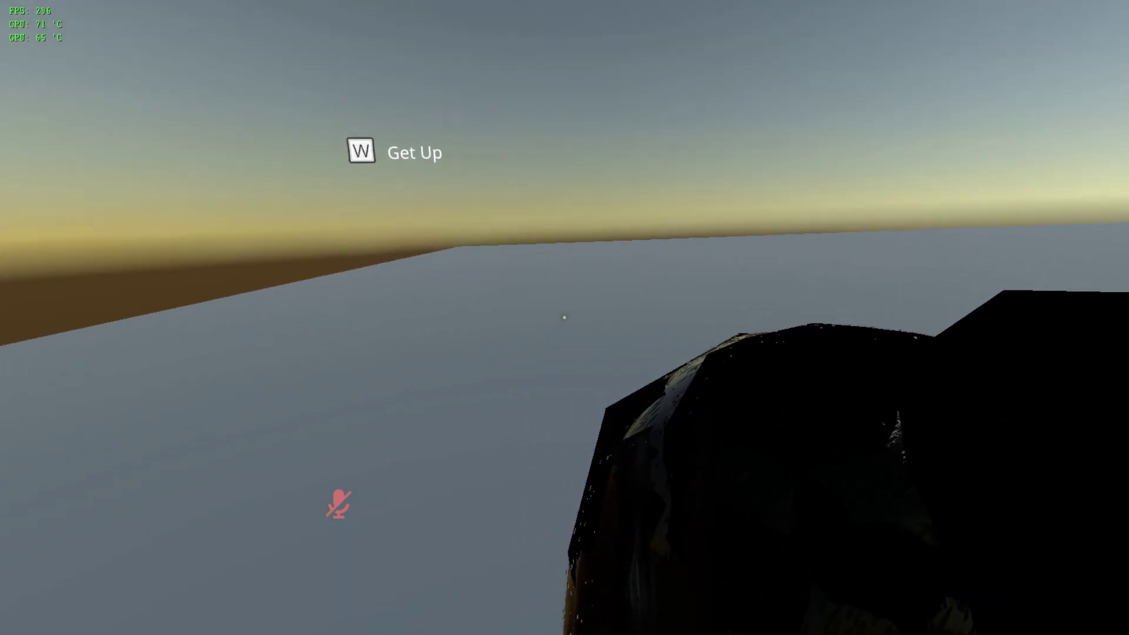
{"action": "key", "text": "Tab"}
{"action": "key", "text": "w"}
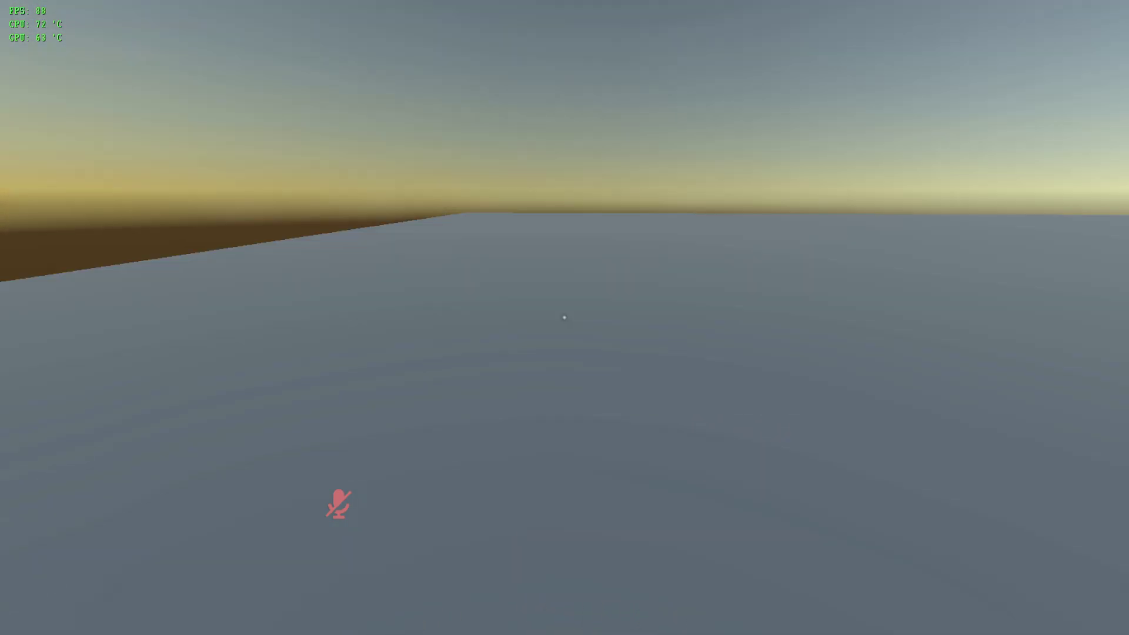
- Test the Station Sitting Height radial by sweeping it through its range, and leave it at about 22%
{"action": "key", "text": "r"}
{"action": "left_click", "coordinate": [614, 500]}
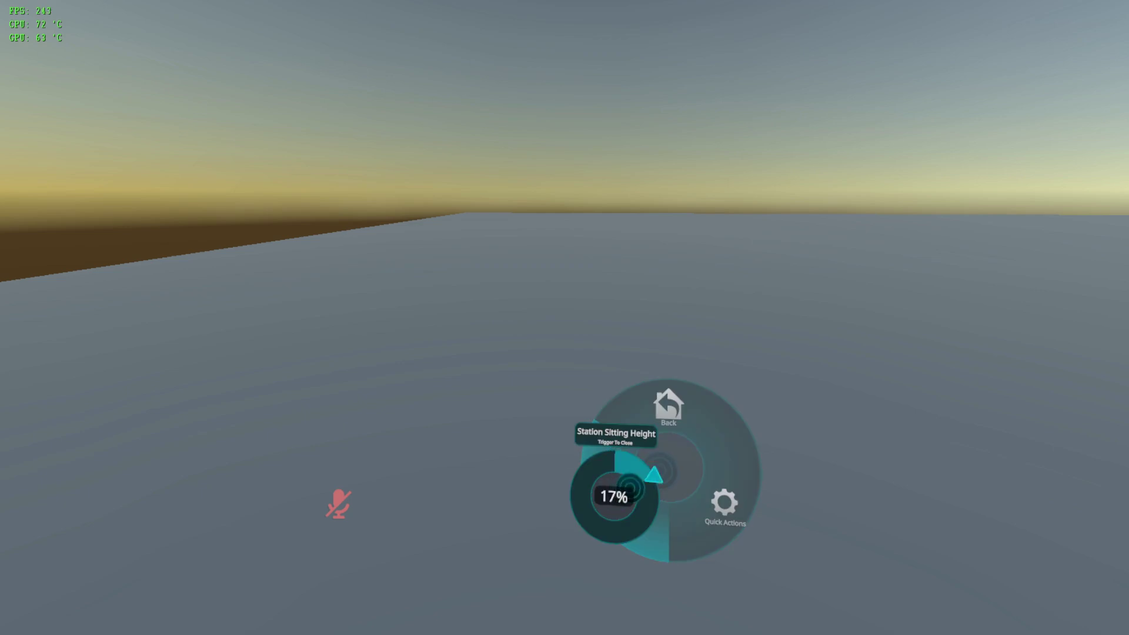
{"action": "mouse_move", "coordinate": [650, 494]}
{"action": "mouse_move", "coordinate": [636, 537]}
{"action": "mouse_move", "coordinate": [570, 499]}
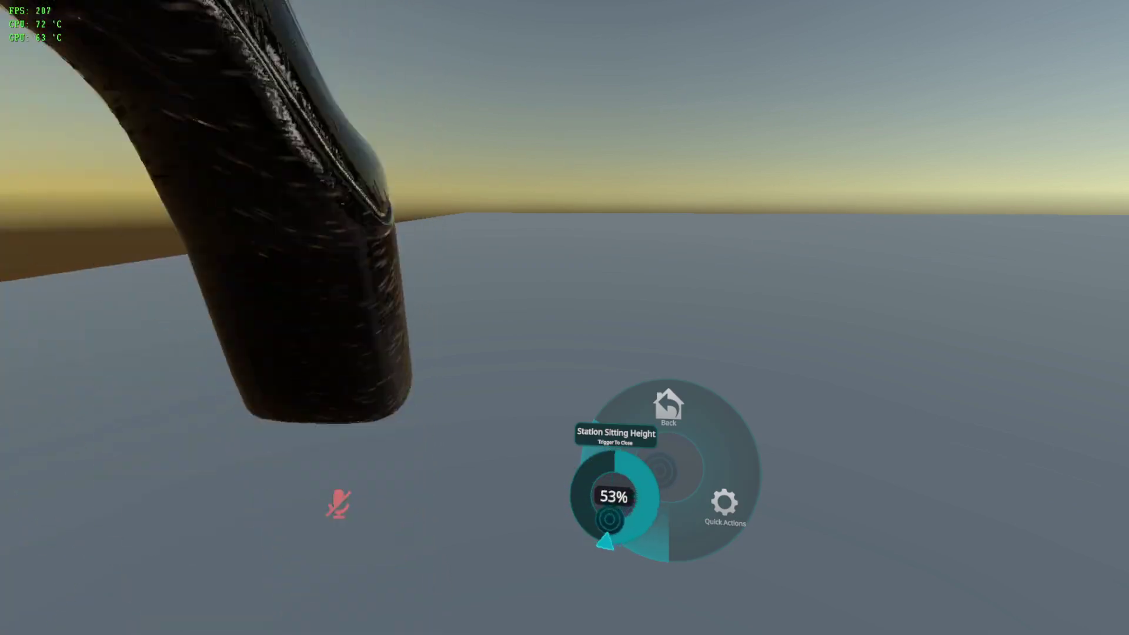
{"action": "mouse_move", "coordinate": [649, 472]}
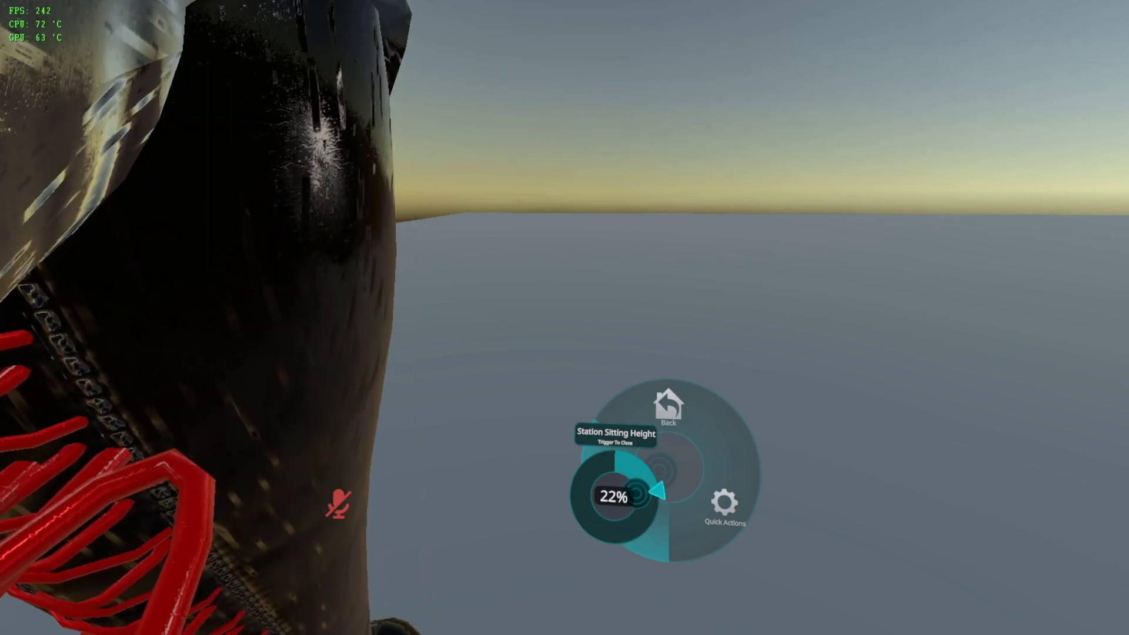
{"action": "left_click", "coordinate": [657, 488]}
{"action": "key", "text": "r"}
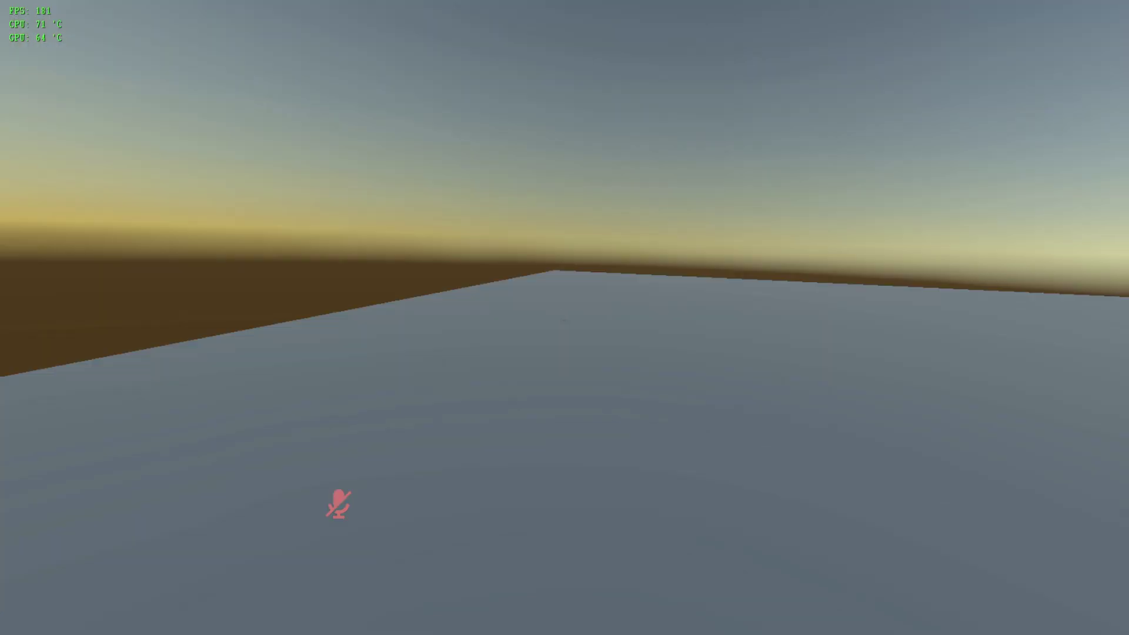
- Open the in-game photo camera and move it around to view the seated player on the avatar's station
{"action": "key", "text": "Escape"}
{"action": "left_click", "coordinate": [564, 548]}
{"action": "left_click", "coordinate": [464, 307]}
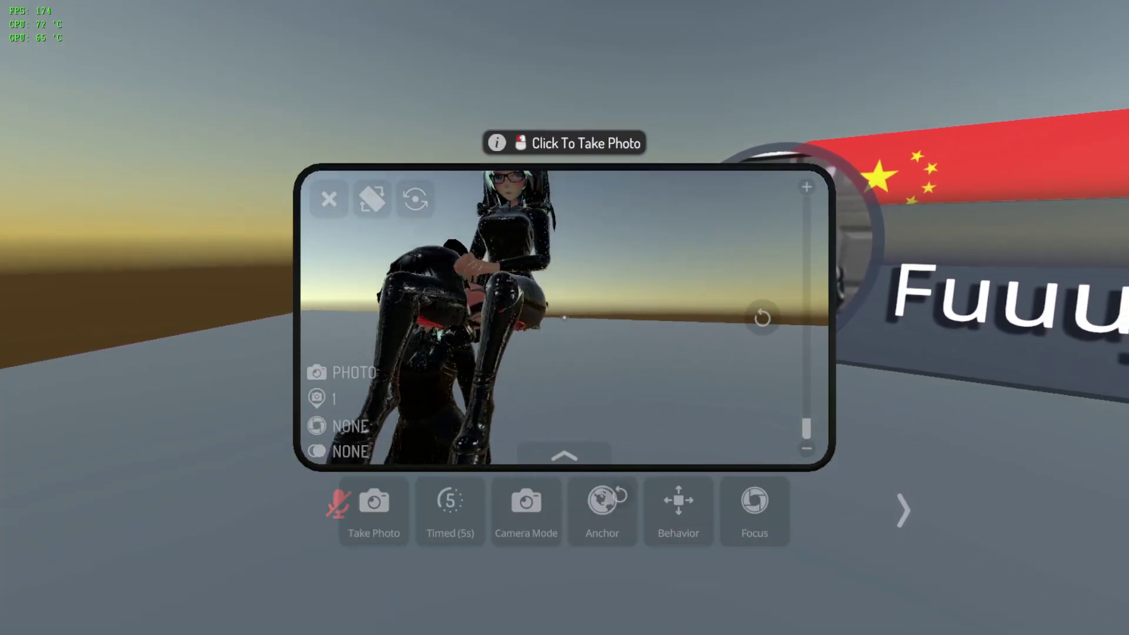
{"action": "right_click_drag", "start_coordinate": [565, 318], "coordinate": [682, 303]}
{"action": "key", "text": "alt"}
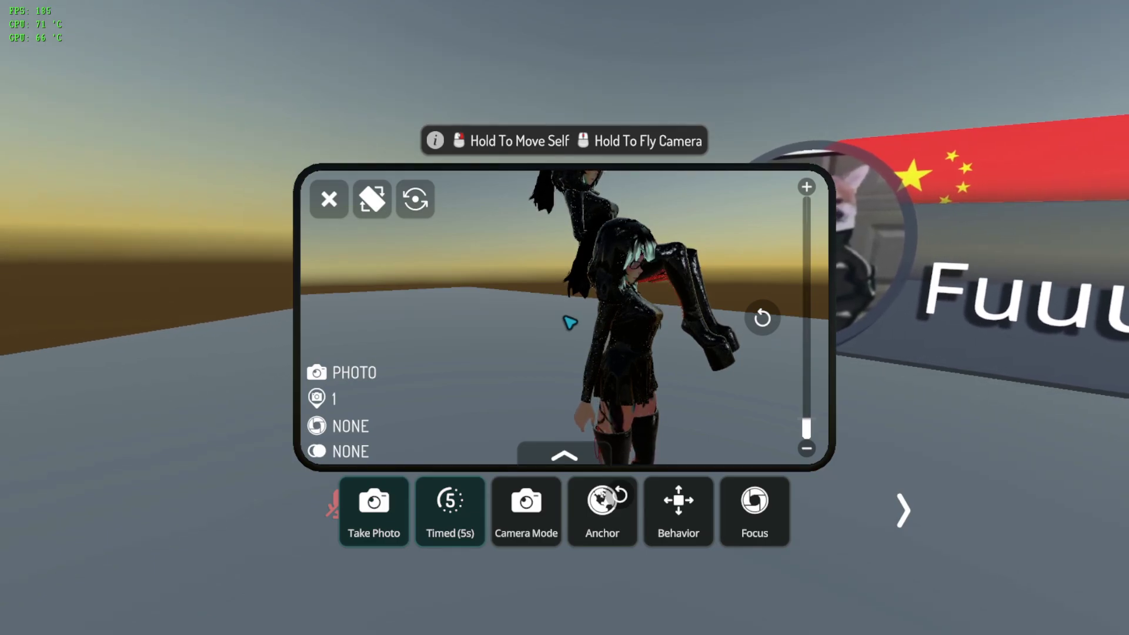
- Fly the photo camera around both avatars to examine the sitting position from the front, side and back, and down to the wearer's feet
{"action": "key", "text": "alt"}
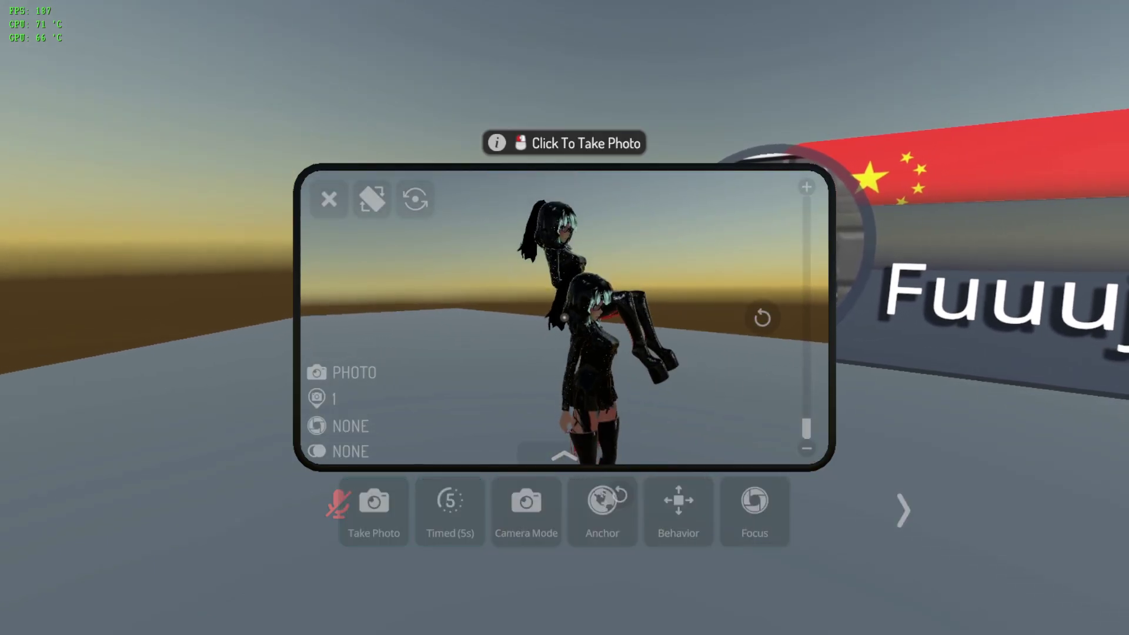
{"action": "key", "text": "alt"}
{"action": "key", "text": "alt"}
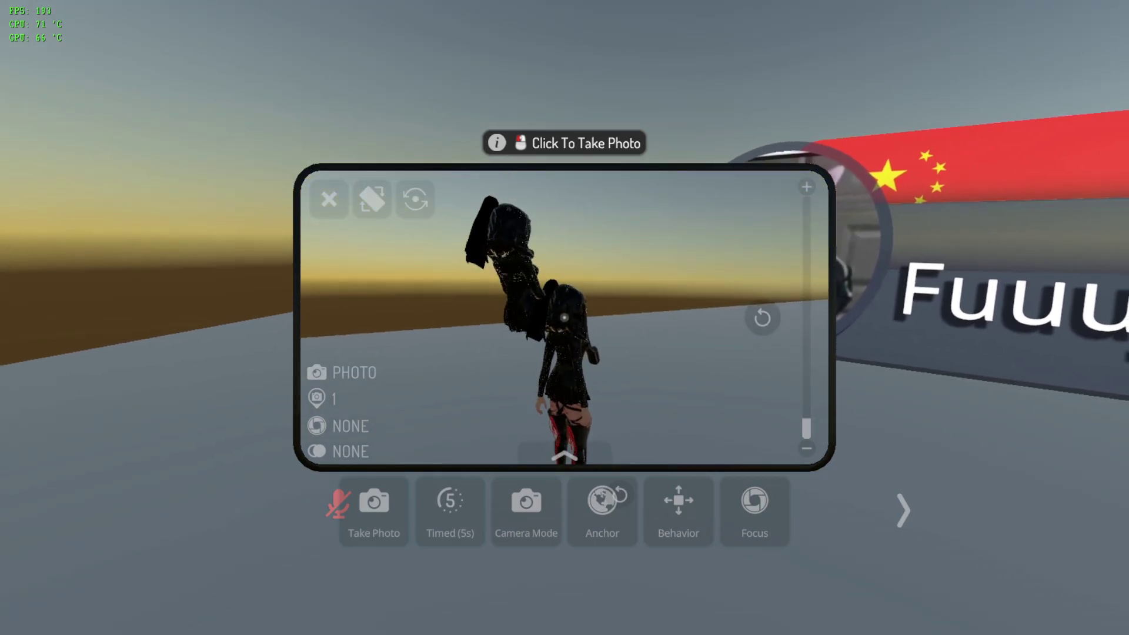
{"action": "key", "text": "alt"}
{"action": "key", "text": "alt"}
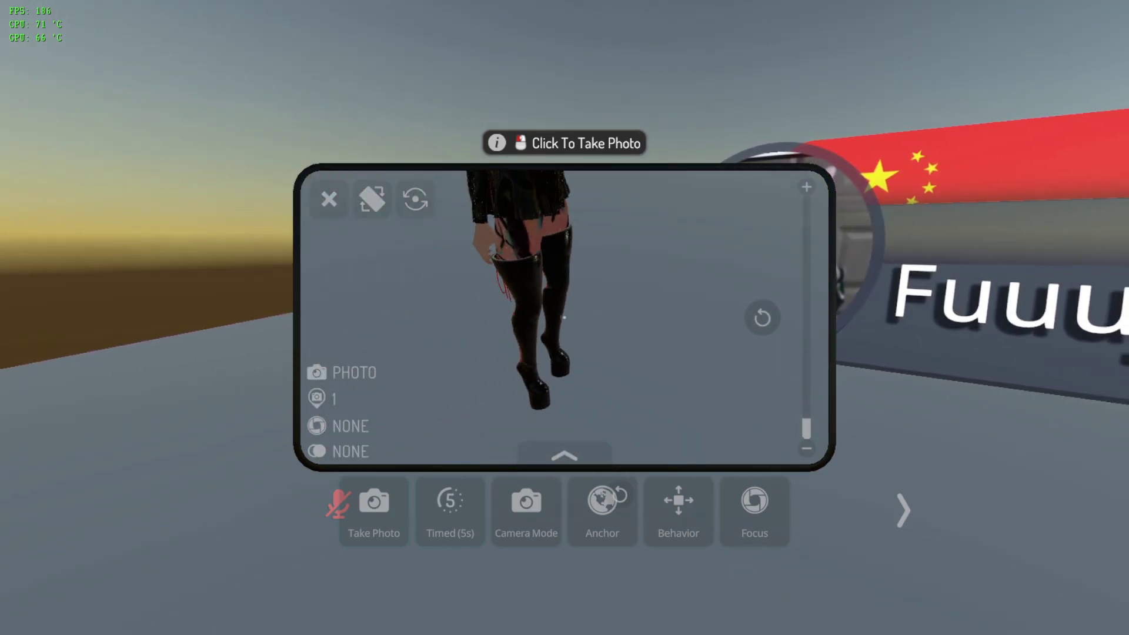
{"action": "key", "text": "alt"}
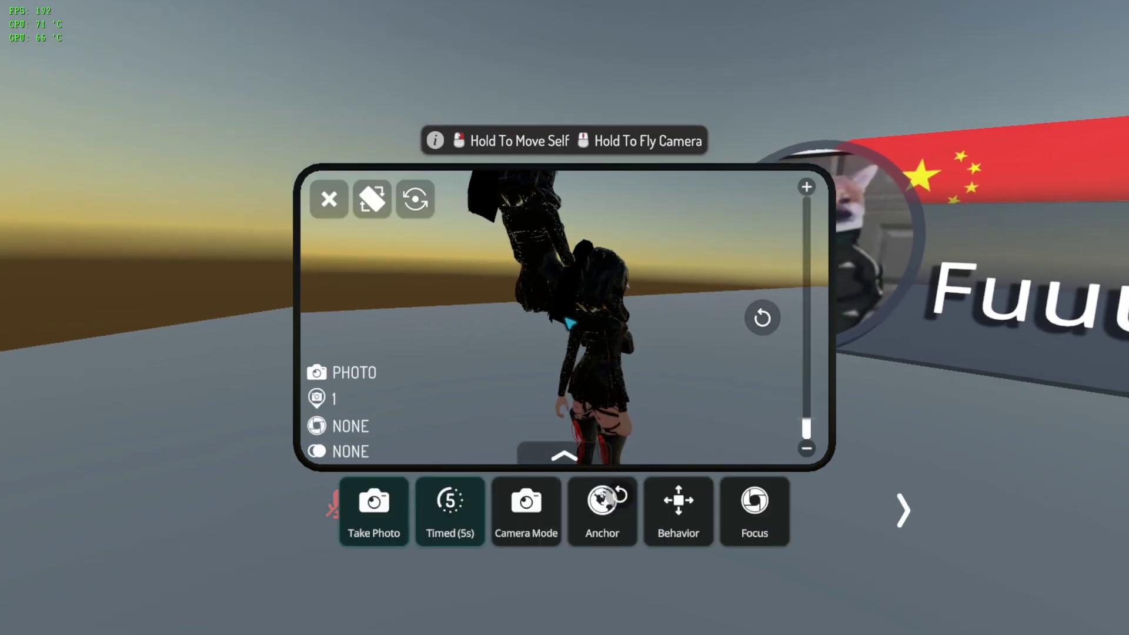
{"action": "middle_click_drag", "start_coordinate": [579, 324], "coordinate": [564, 318]}
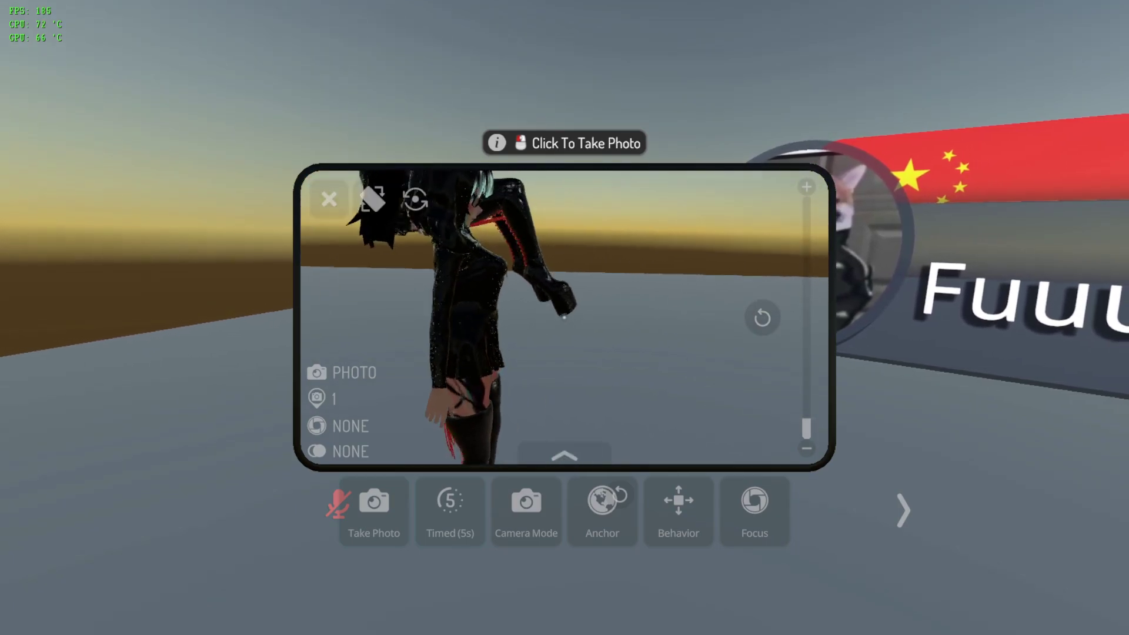
{"action": "right_click_drag", "start_coordinate": [564, 318], "coordinate": [560, 320]}
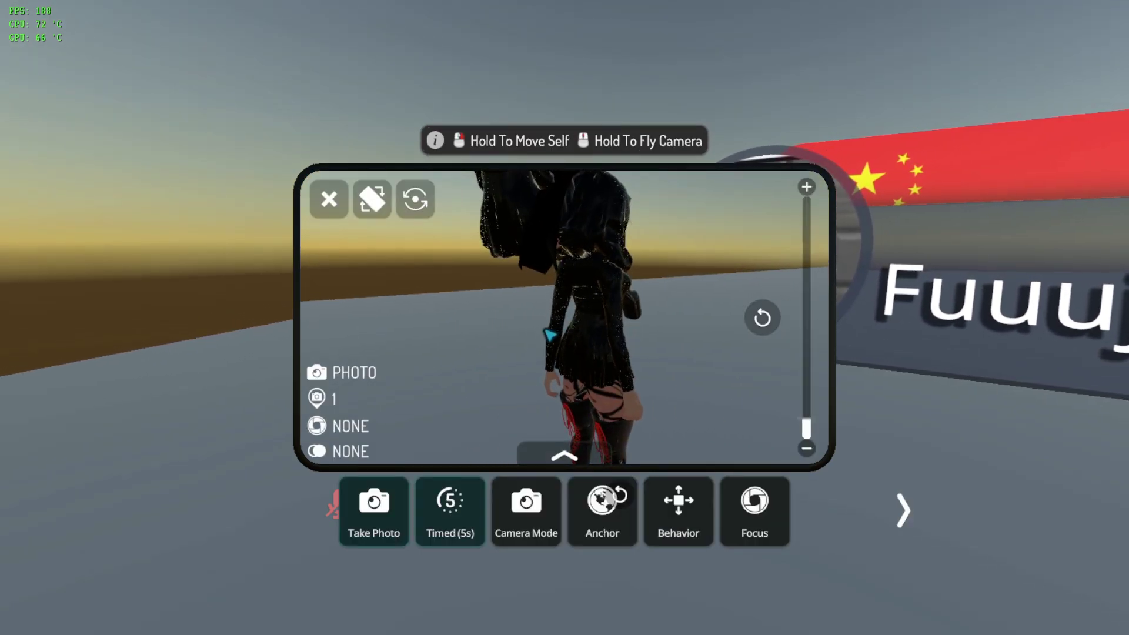